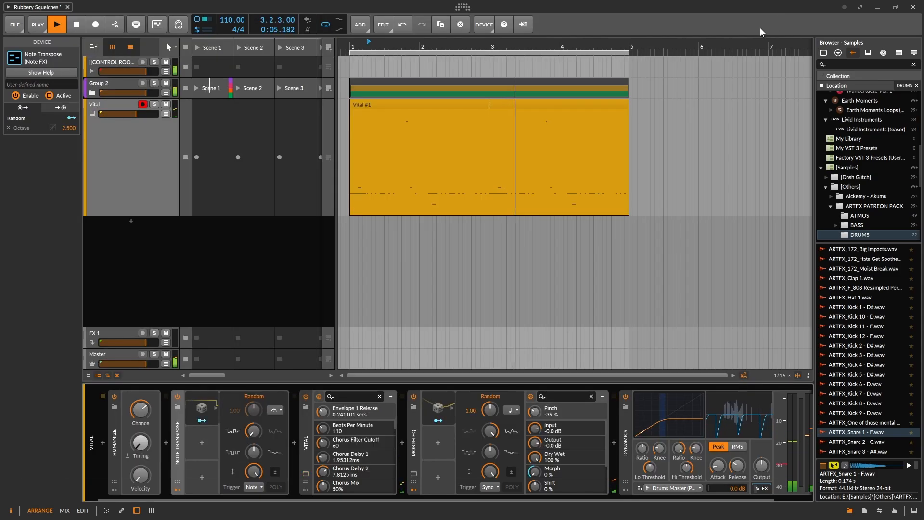
Make the Vital track taller in the arranger and open the track's Vital synth editor
{"action": "left_click", "coordinate": [242, 288]}
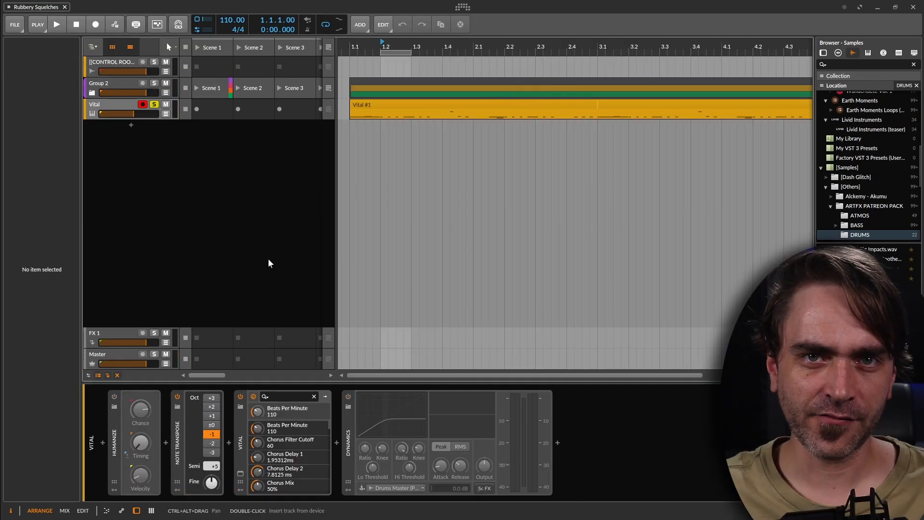
{"action": "left_click_drag", "start_coordinate": [153, 120], "coordinate": [153, 215]}
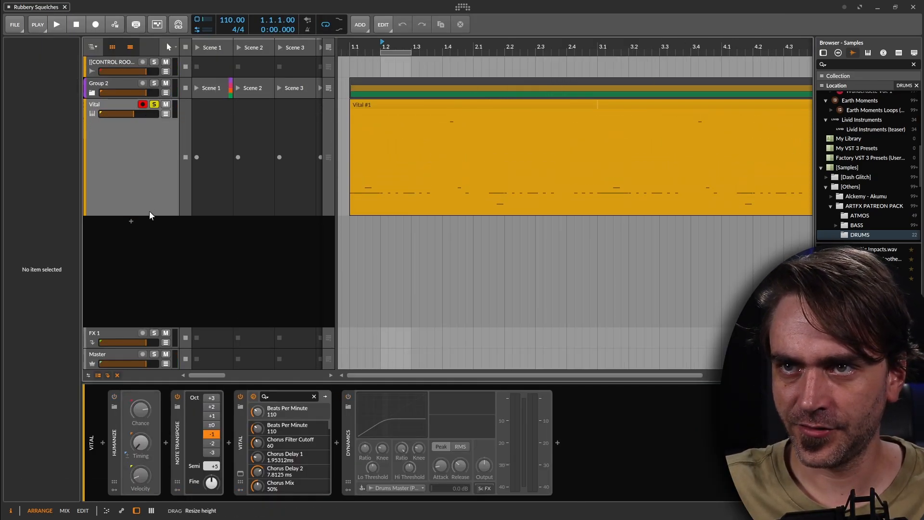
{"action": "scroll", "coordinate": [417, 239], "scroll_direction": "down", "scroll_amount": 2}
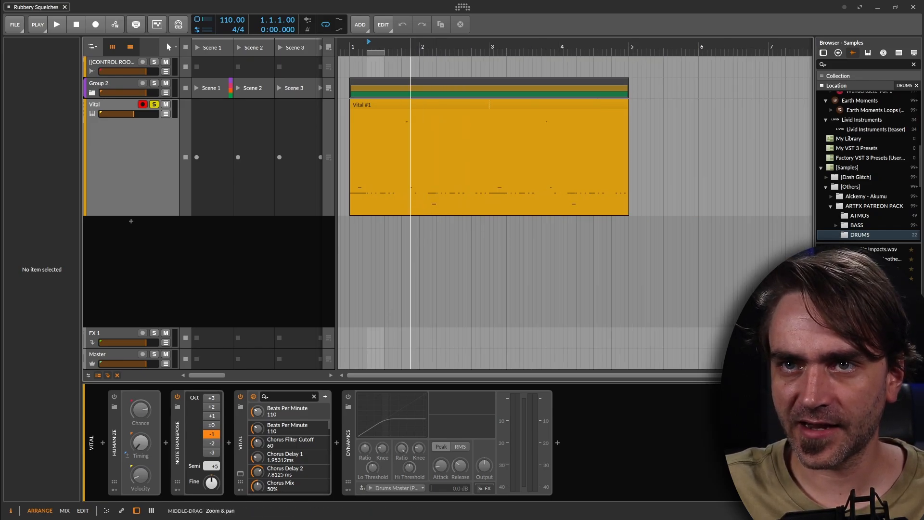
{"action": "left_click", "coordinate": [120, 183]}
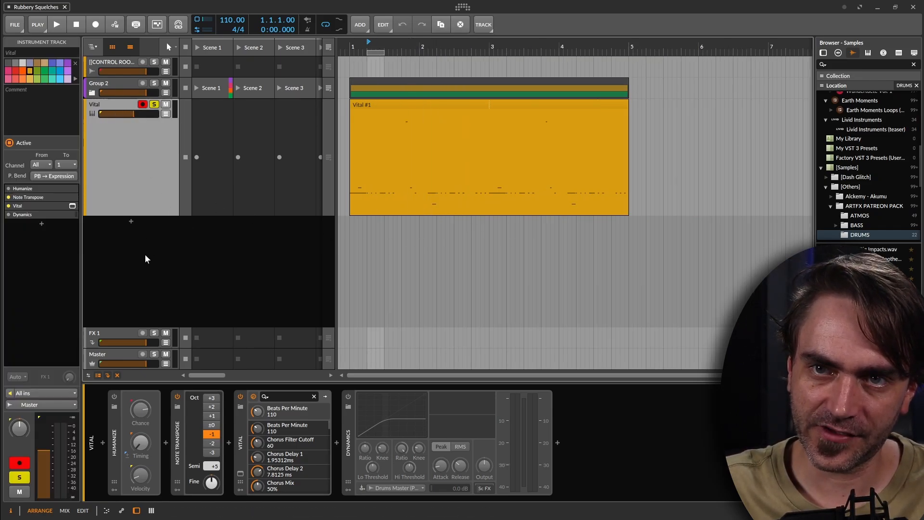
{"action": "left_click", "coordinate": [240, 474]}
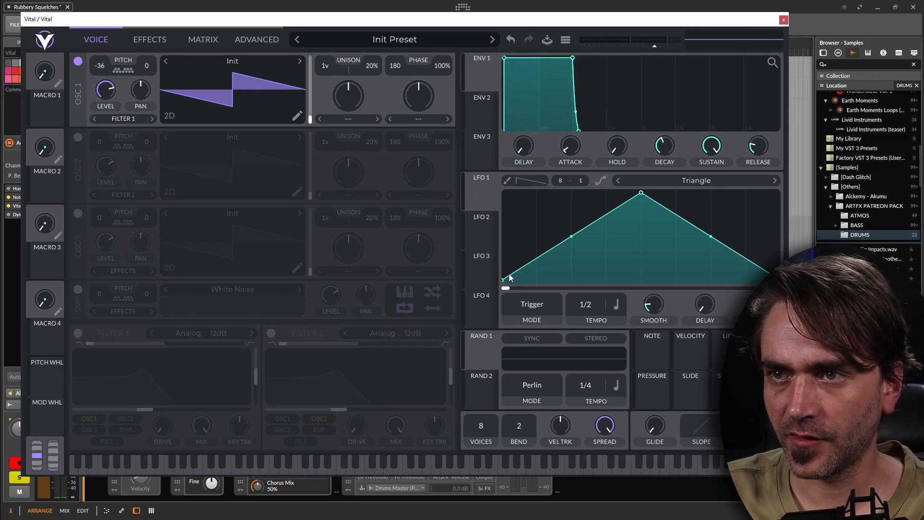
Reshape LFO 1 from a triangle into a ramp that falls from full level to zero and stays there
{"action": "double_click", "coordinate": [641, 194]}
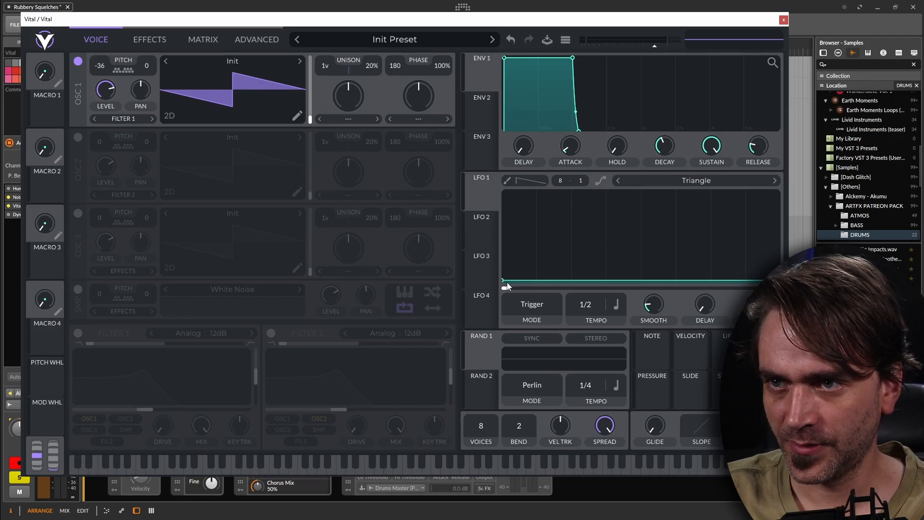
{"action": "left_click_drag", "start_coordinate": [506, 281], "coordinate": [503, 193]}
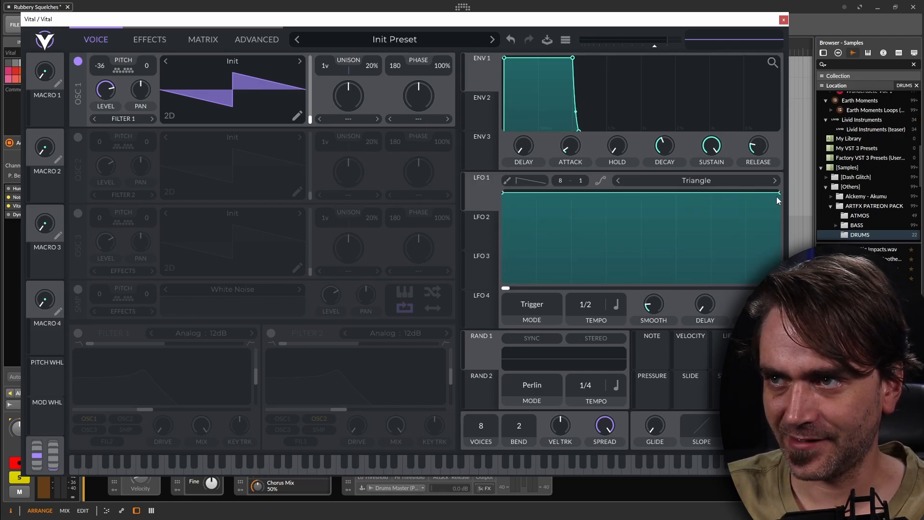
{"action": "double_click", "coordinate": [680, 193]}
{"action": "left_click_drag", "start_coordinate": [680, 193], "coordinate": [629, 280]}
{"action": "double_click", "coordinate": [754, 207]}
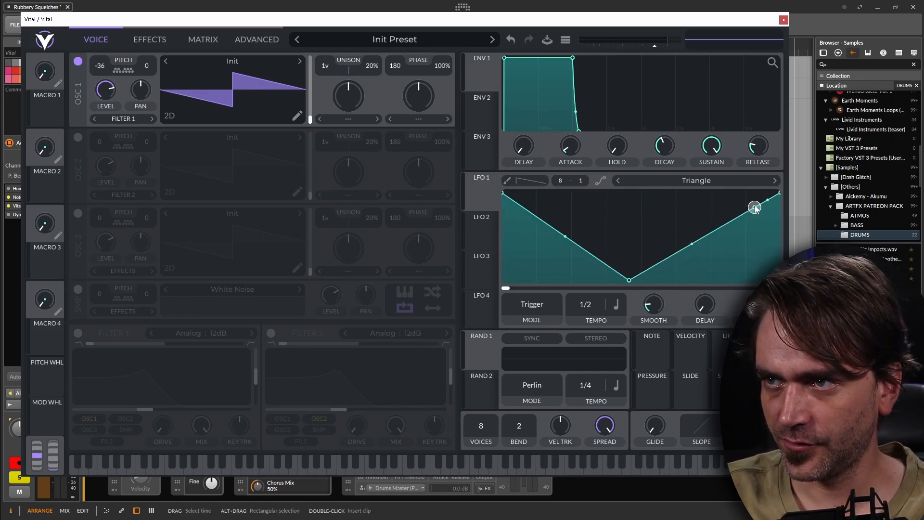
{"action": "left_click_drag", "start_coordinate": [755, 207], "coordinate": [780, 281]}
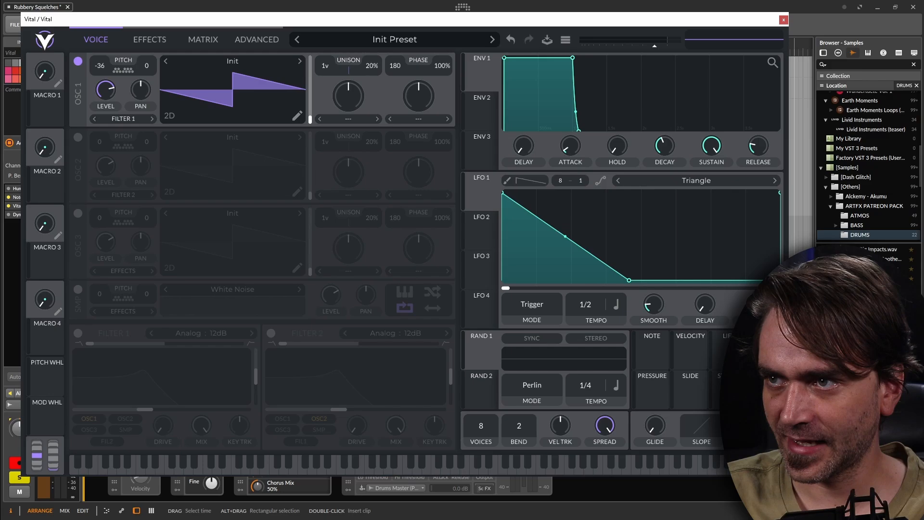
Switch LFO 1 to Envelope mode with a frequency of 0.071 secs, and stretch its falling ramp to about three quarters of the cycle
{"action": "left_click", "coordinate": [536, 309]}
{"action": "left_click", "coordinate": [525, 348]}
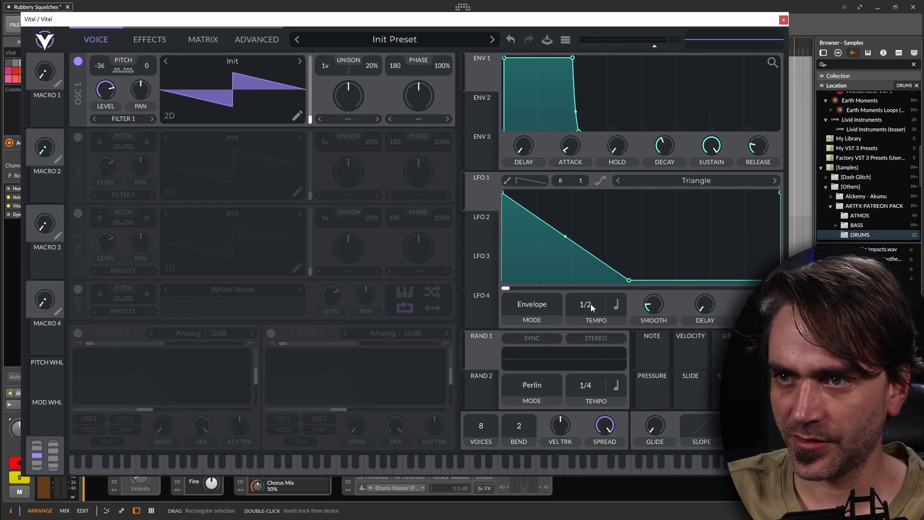
{"action": "left_click", "coordinate": [616, 306]}
{"action": "left_click", "coordinate": [624, 324]}
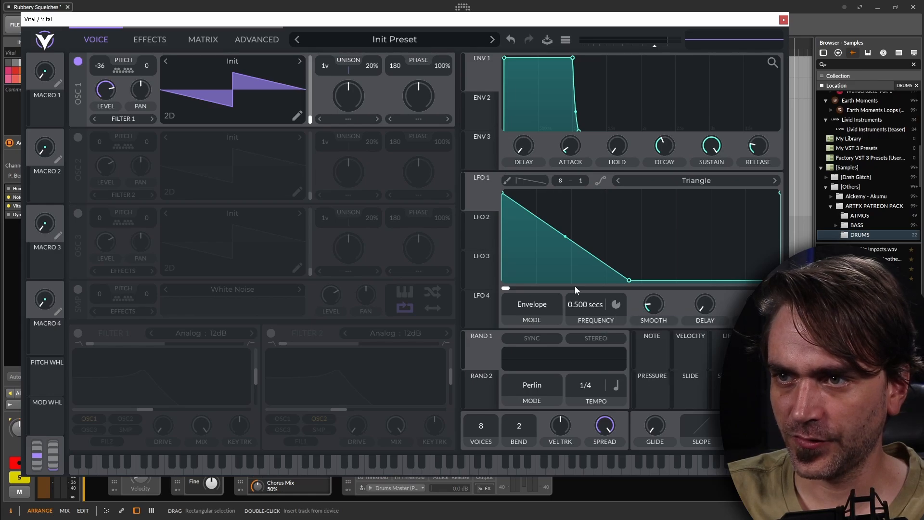
{"action": "double_click", "coordinate": [581, 307]}
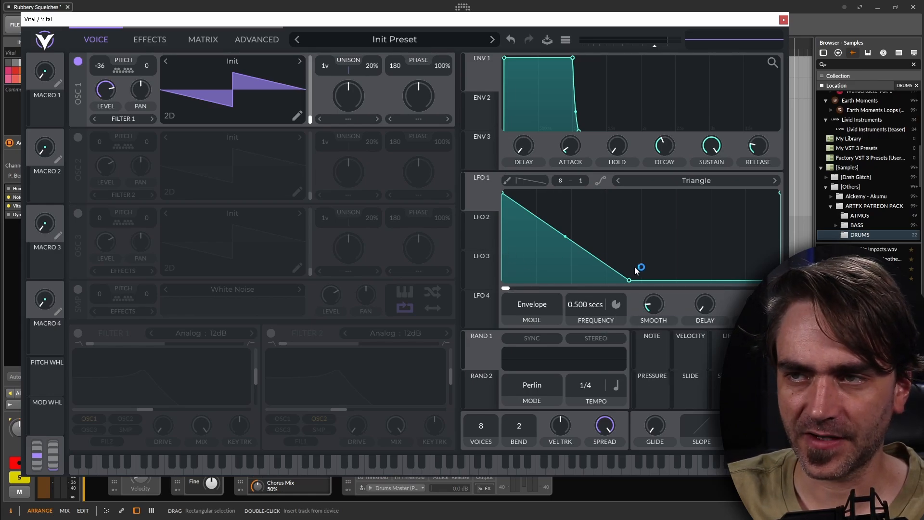
{"action": "left_click_drag", "start_coordinate": [628, 281], "coordinate": [717, 302]}
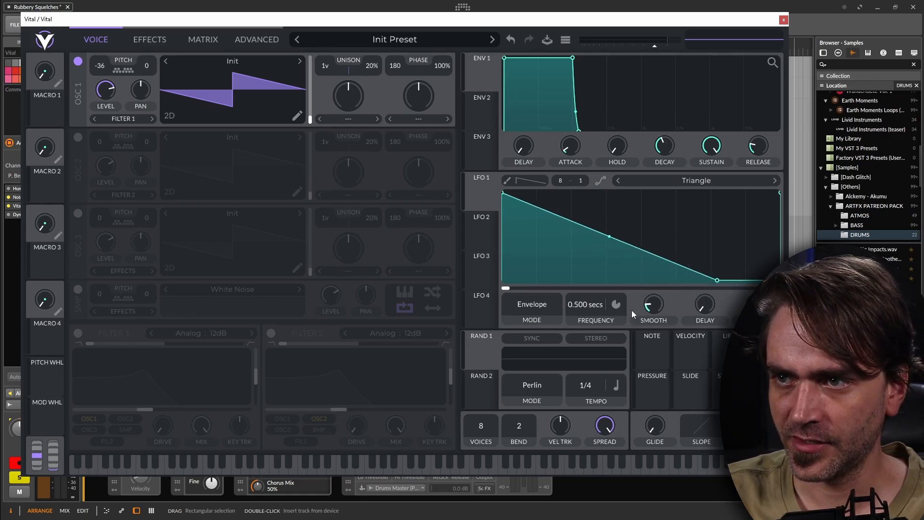
{"action": "left_click_drag", "start_coordinate": [578, 314], "coordinate": [591, 295]}
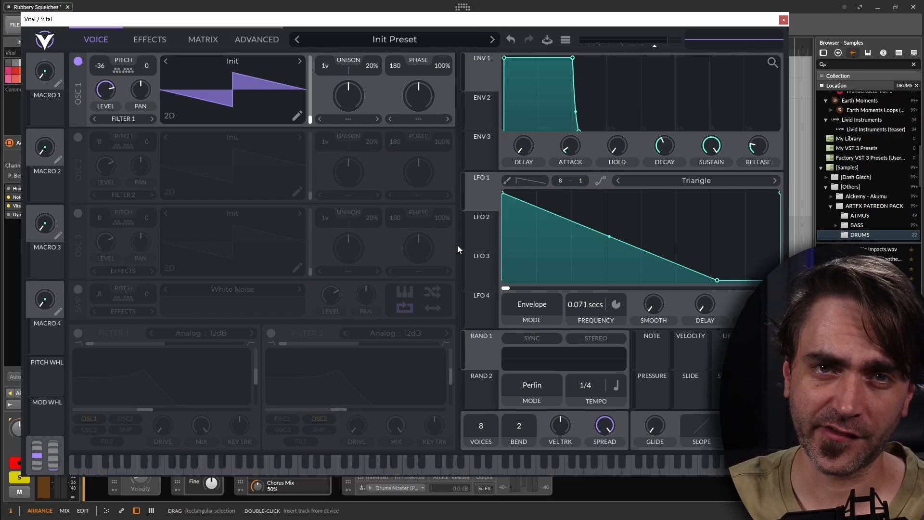
Assign LFO 1 to oscillator 1's transpose and set the LFO 1 frequency to 0.840 secs
{"action": "left_click_drag", "start_coordinate": [481, 195], "coordinate": [103, 68]}
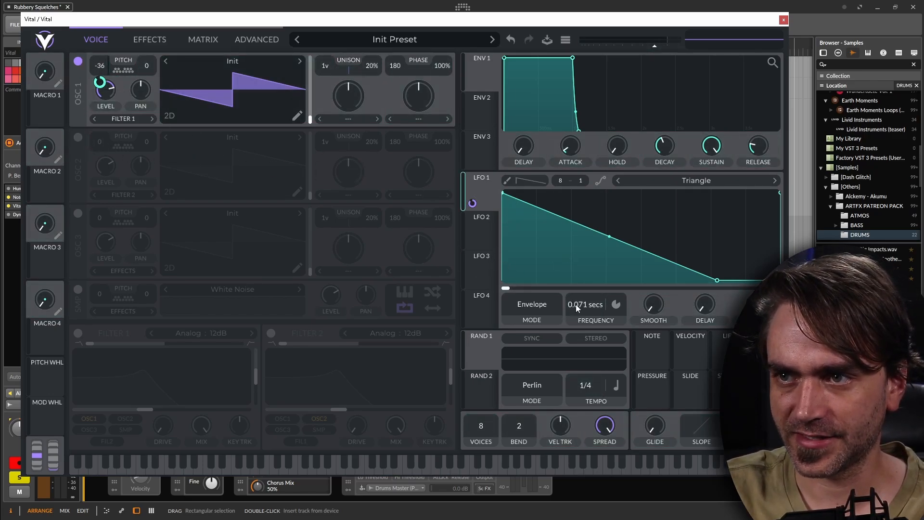
{"action": "mouse_move", "coordinate": [584, 307]}
{"action": "left_mouse_down"}
{"action": "mouse_move", "coordinate": [579, 325]}
{"action": "mouse_move", "coordinate": [584, 319]}
{"action": "left_mouse_up"}
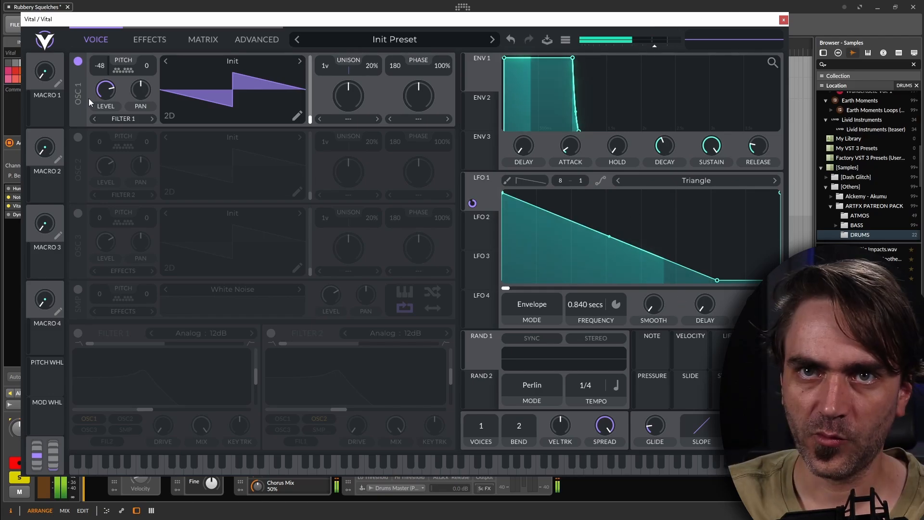
Assign Macro 1 to LFO 1's frequency with an amount of 0.148, and set that frequency to 1.323 secs while trying out the macro
{"action": "left_click_drag", "start_coordinate": [48, 114], "coordinate": [585, 319]}
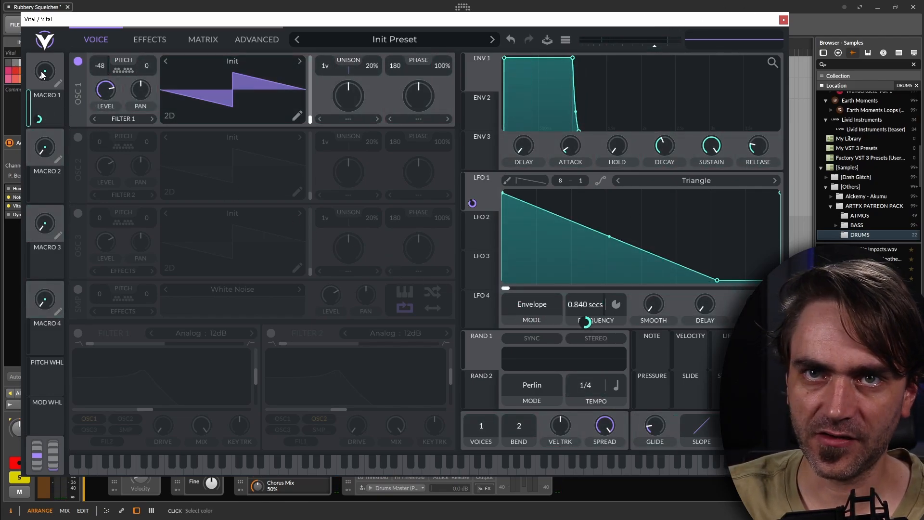
{"action": "left_click_drag", "start_coordinate": [45, 72], "coordinate": [62, 4]}
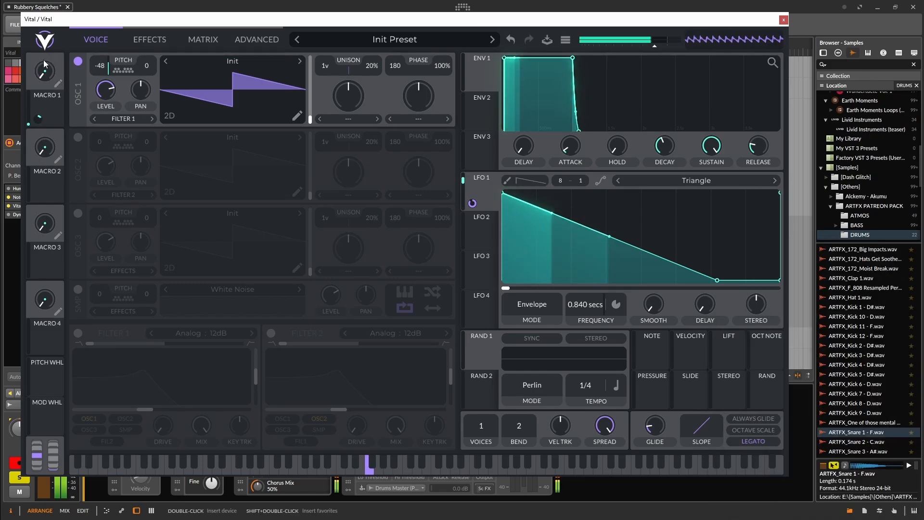
{"action": "left_click_drag", "start_coordinate": [580, 308], "coordinate": [577, 308]}
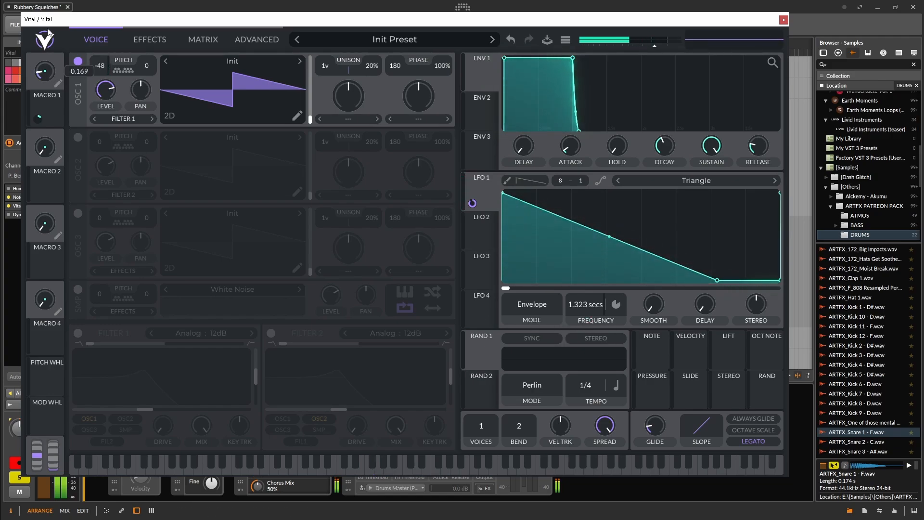
{"action": "left_click_drag", "start_coordinate": [62, 119], "coordinate": [585, 321]}
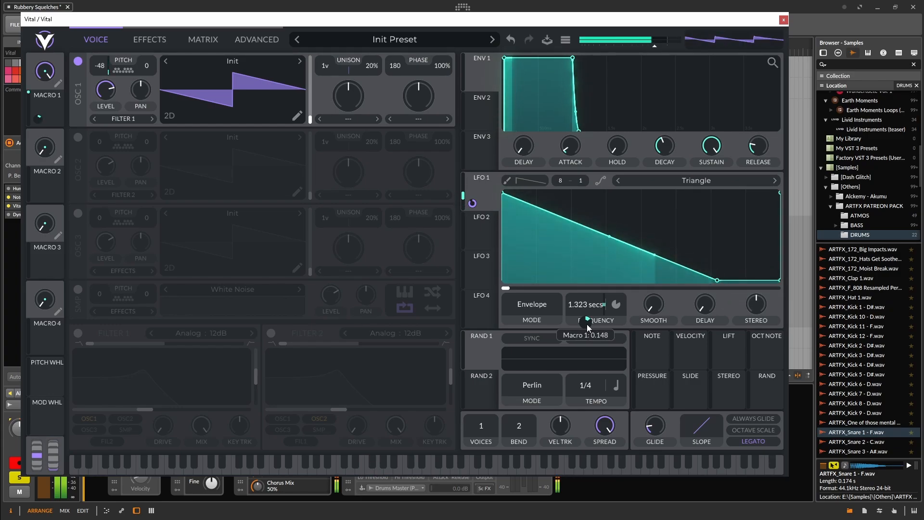
{"action": "mouse_move", "coordinate": [44, 71]}
{"action": "left_mouse_down"}
{"action": "mouse_move", "coordinate": [47, 166]}
{"action": "mouse_move", "coordinate": [53, 86]}
{"action": "left_mouse_up"}
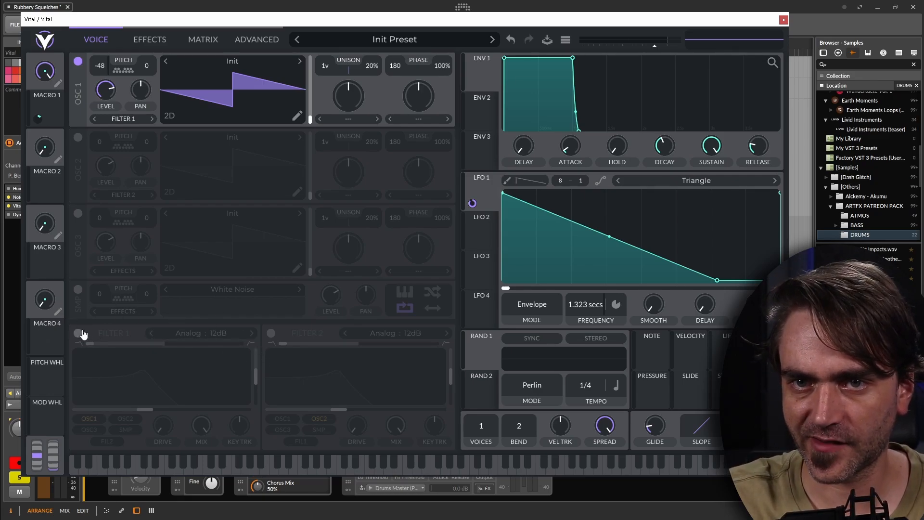
Enable Filter 1 on oscillator 1 as an Analog 24dB high-pass with resonance at 61.86% and the cutoff at its default
{"action": "left_click", "coordinate": [80, 332]}
{"action": "left_click_drag", "start_coordinate": [93, 342], "coordinate": [216, 343]}
{"action": "left_click", "coordinate": [252, 333]}
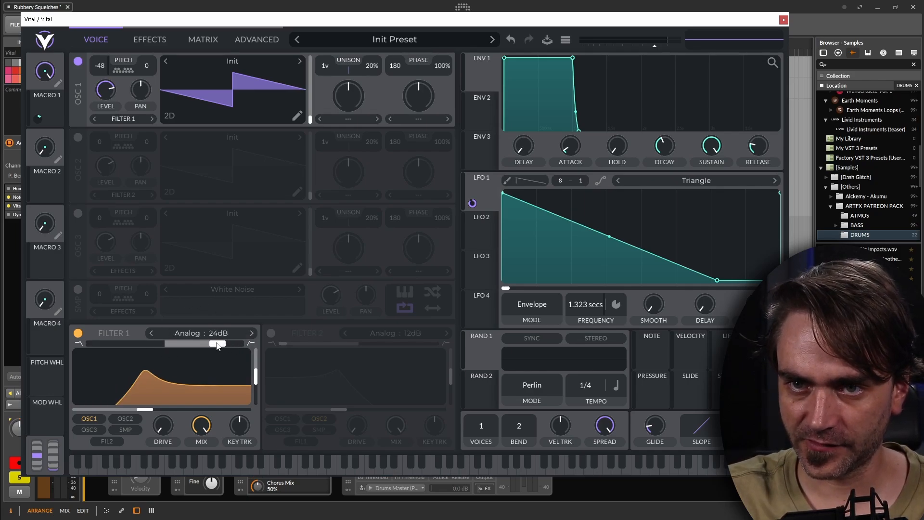
{"action": "left_click_drag", "start_coordinate": [158, 345], "coordinate": [180, 345]}
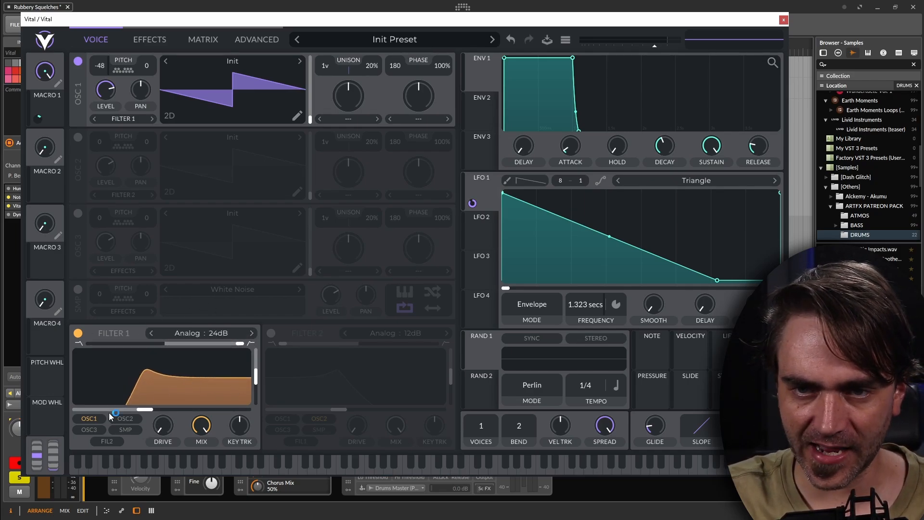
{"action": "left_click_drag", "start_coordinate": [109, 412], "coordinate": [144, 410]}
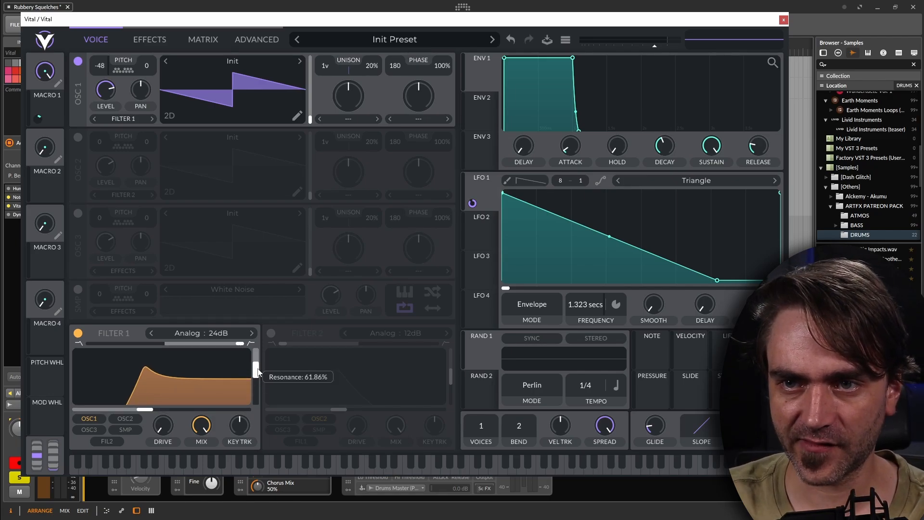
{"action": "left_click_drag", "start_coordinate": [125, 410], "coordinate": [183, 409]}
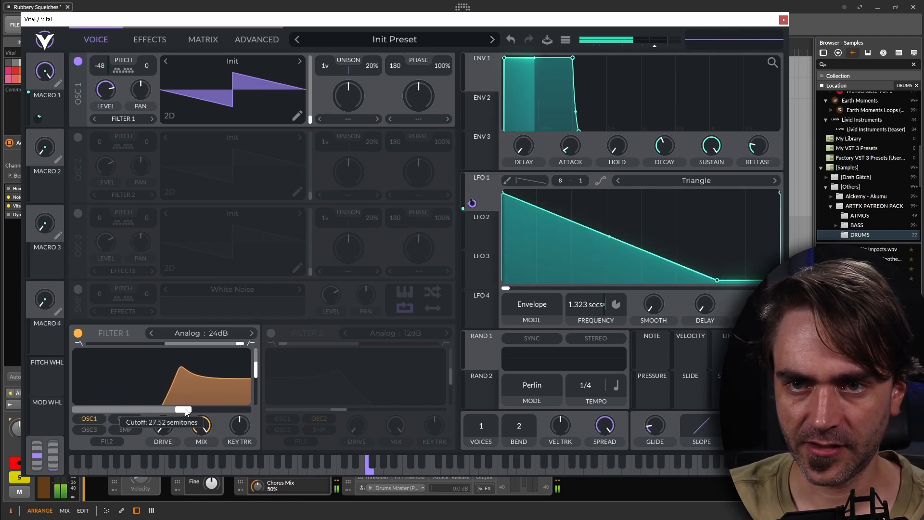
{"action": "double_click", "coordinate": [183, 410]}
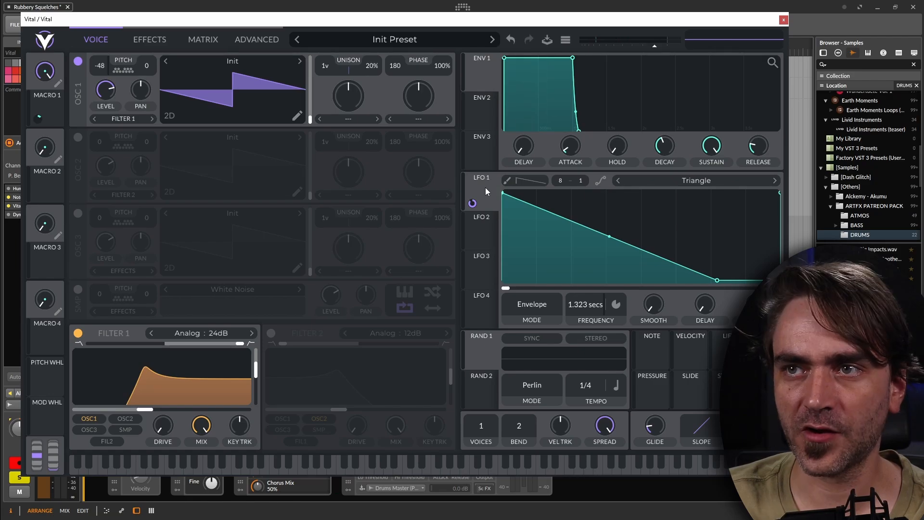
Assign LFO 1 to Filter 1's cutoff with a small negative amount and raise the base cutoff while trying Macro 1
{"action": "left_click_drag", "start_coordinate": [473, 203], "coordinate": [147, 405]}
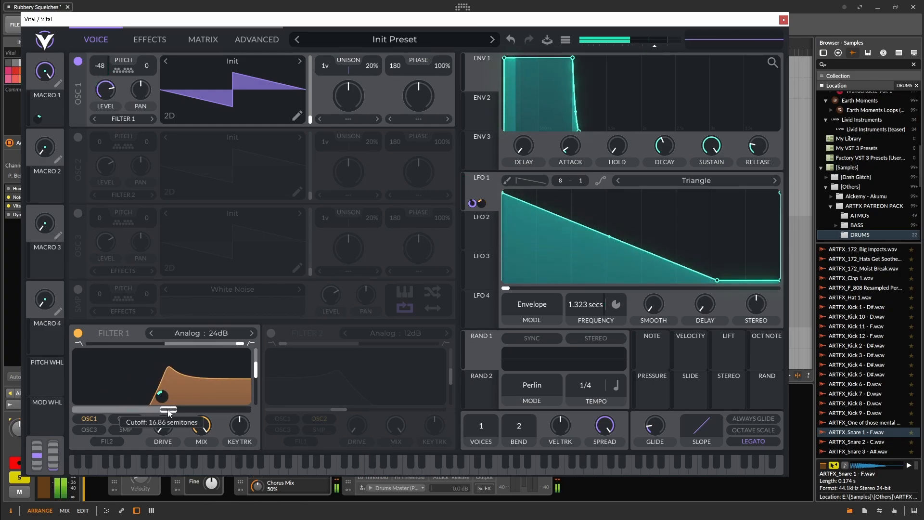
{"action": "left_click_drag", "start_coordinate": [35, 67], "coordinate": [44, 169]}
{"action": "left_click_drag", "start_coordinate": [167, 410], "coordinate": [173, 410]}
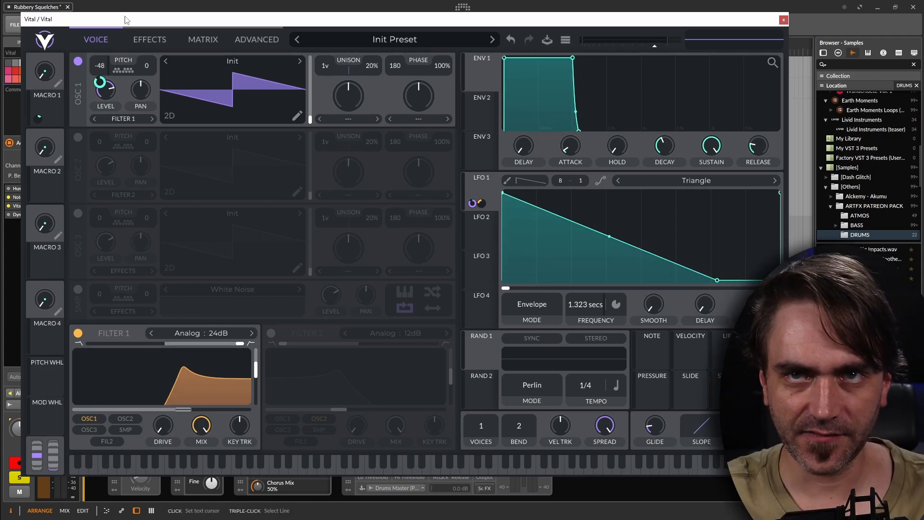
Bend the modulation remap curve of LFO 1 to Filter 1 Cutoff gently upward while testing different Macro 1 settings
{"action": "left_click", "coordinate": [165, 40]}
{"action": "left_click", "coordinate": [201, 39]}
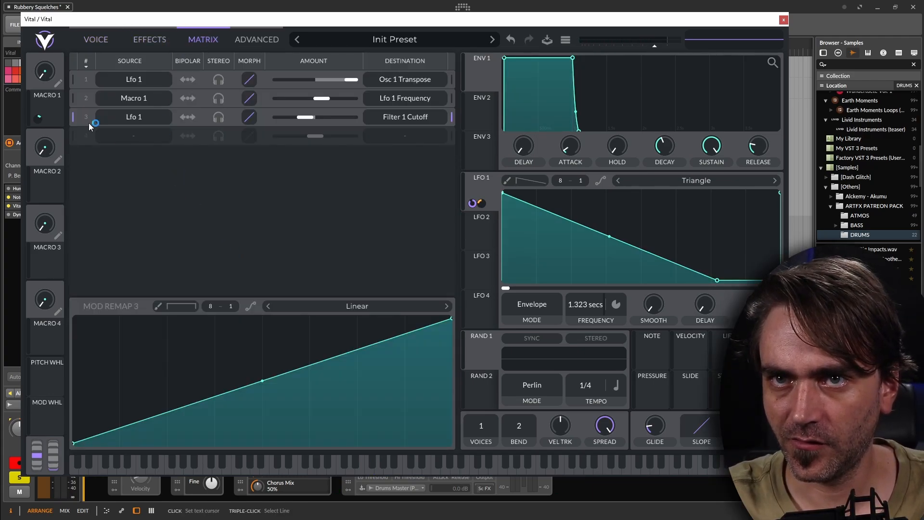
{"action": "left_click_drag", "start_coordinate": [263, 382], "coordinate": [261, 347]}
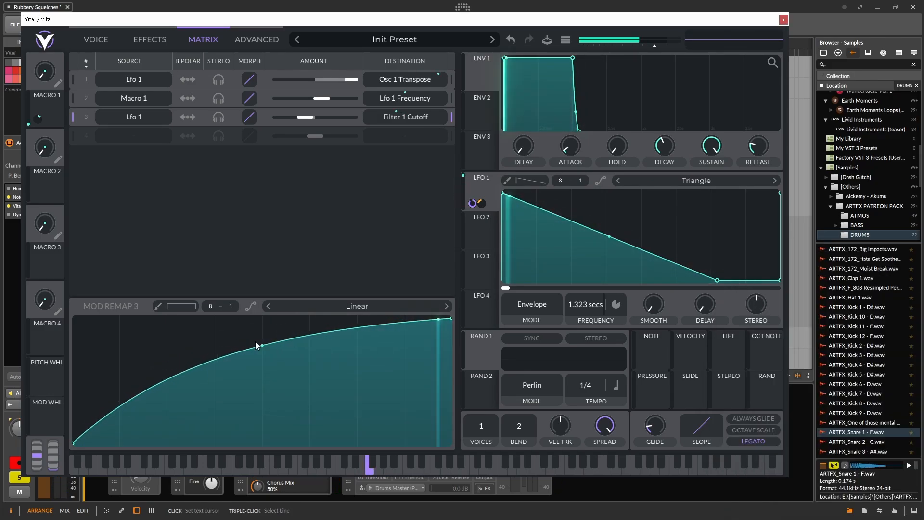
{"action": "mouse_move", "coordinate": [44, 72]}
{"action": "left_mouse_down"}
{"action": "mouse_move", "coordinate": [58, 20]}
{"action": "mouse_move", "coordinate": [47, 72]}
{"action": "left_mouse_up"}
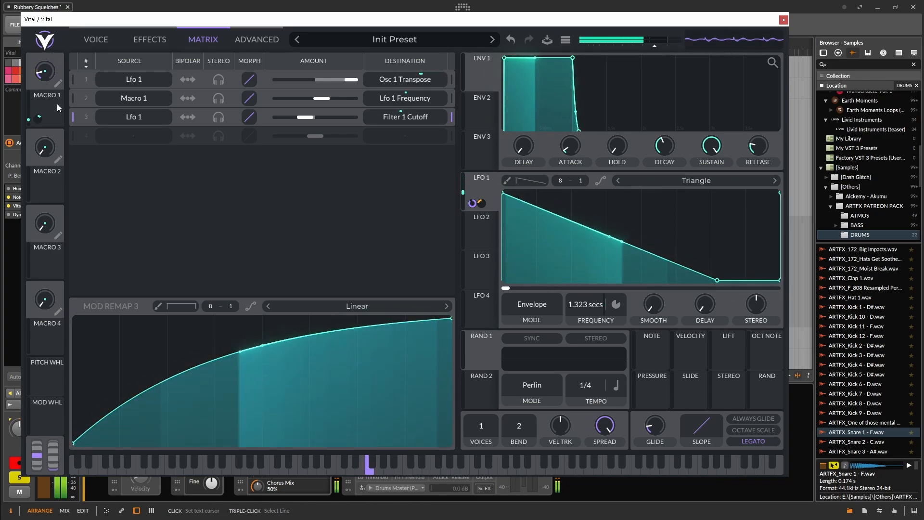
{"action": "mouse_move", "coordinate": [269, 359]}
{"action": "left_mouse_down"}
{"action": "mouse_move", "coordinate": [267, 417]}
{"action": "mouse_move", "coordinate": [263, 354]}
{"action": "mouse_move", "coordinate": [265, 363]}
{"action": "left_mouse_up"}
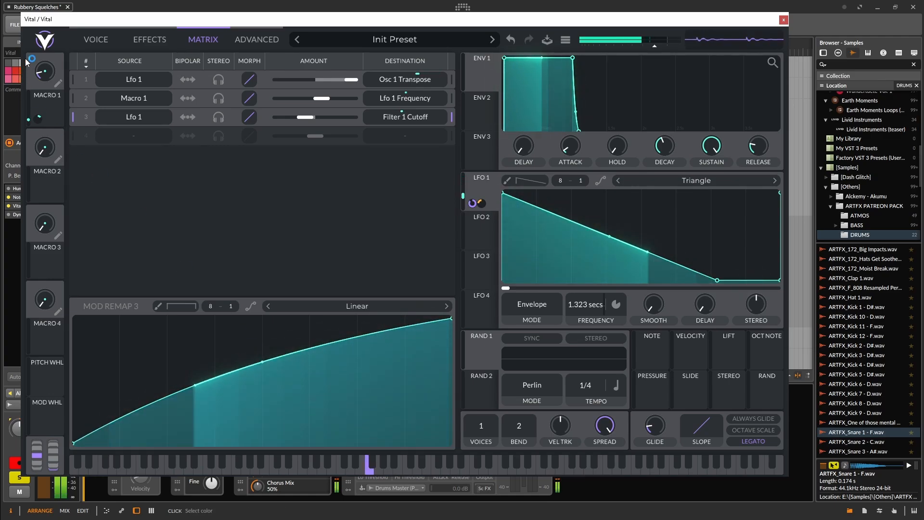
{"action": "left_click_drag", "start_coordinate": [43, 71], "coordinate": [62, 103]}
Enable the Distortion effect with the Soft Clip type and return to the oscillator and filter settings
{"action": "left_click", "coordinate": [147, 40]}
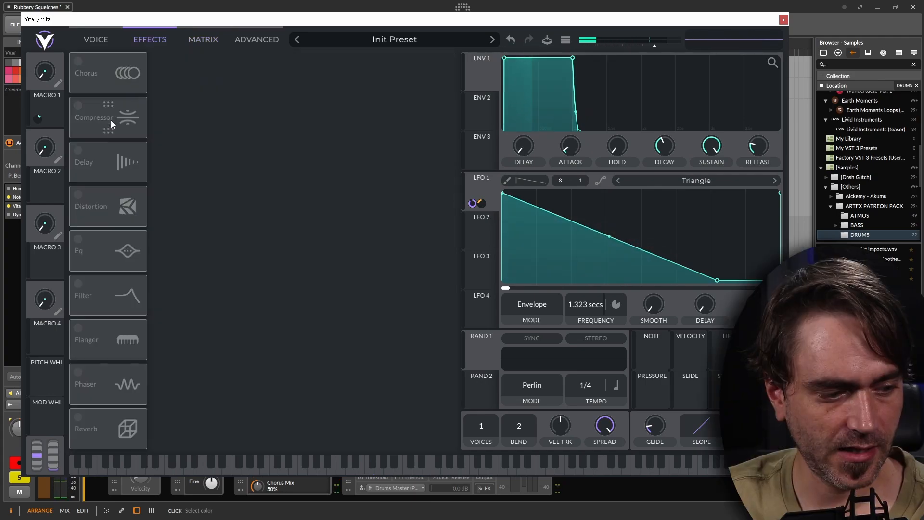
{"action": "left_click", "coordinate": [80, 197]}
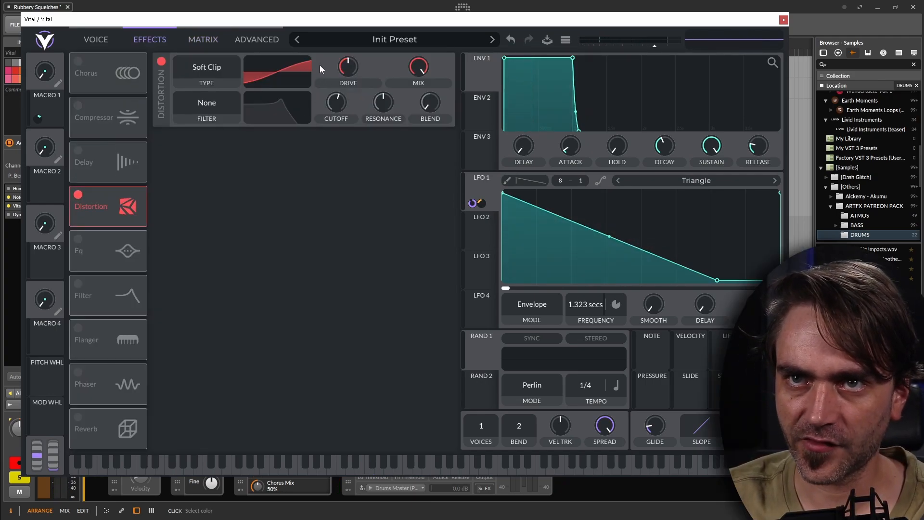
{"action": "left_click", "coordinate": [96, 39]}
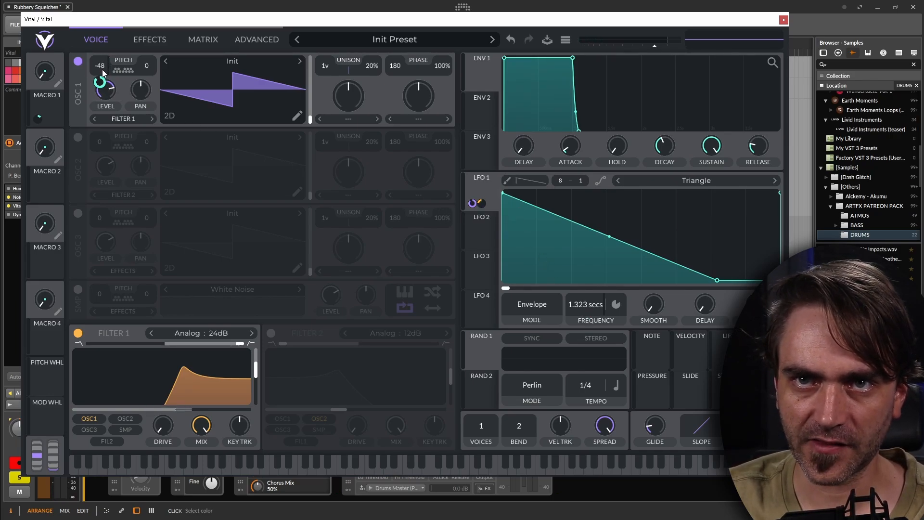
Open the exact-value entry for LFO 1's pitch modulation on oscillator 1 and bend LFO 1's falling slope downward while trying Macro 1 settings
{"action": "right_click", "coordinate": [99, 83]}
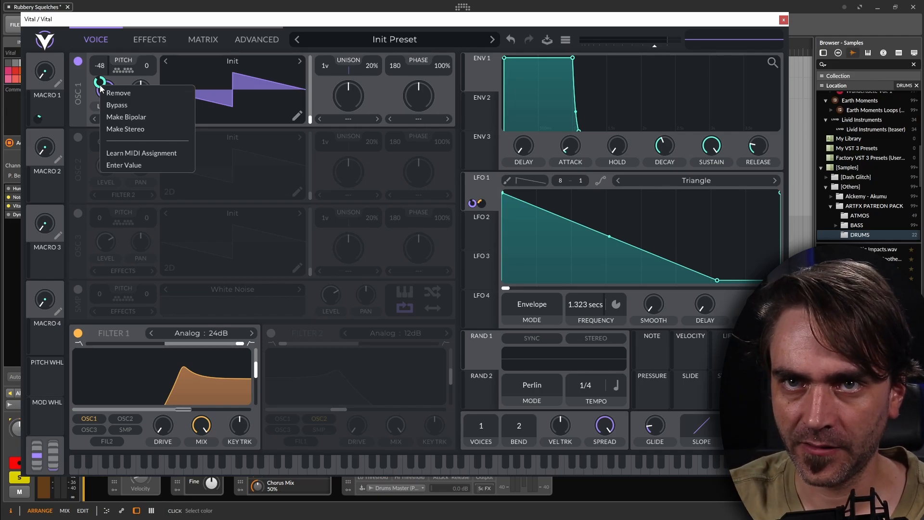
{"action": "left_click", "coordinate": [117, 163]}
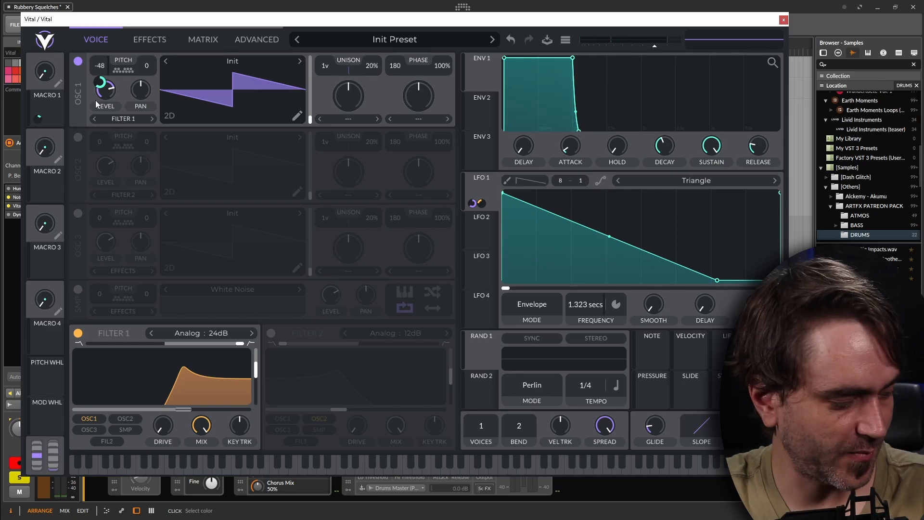
{"action": "left_click_drag", "start_coordinate": [49, 66], "coordinate": [49, 3]}
{"action": "left_click_drag", "start_coordinate": [50, 68], "coordinate": [56, 111]}
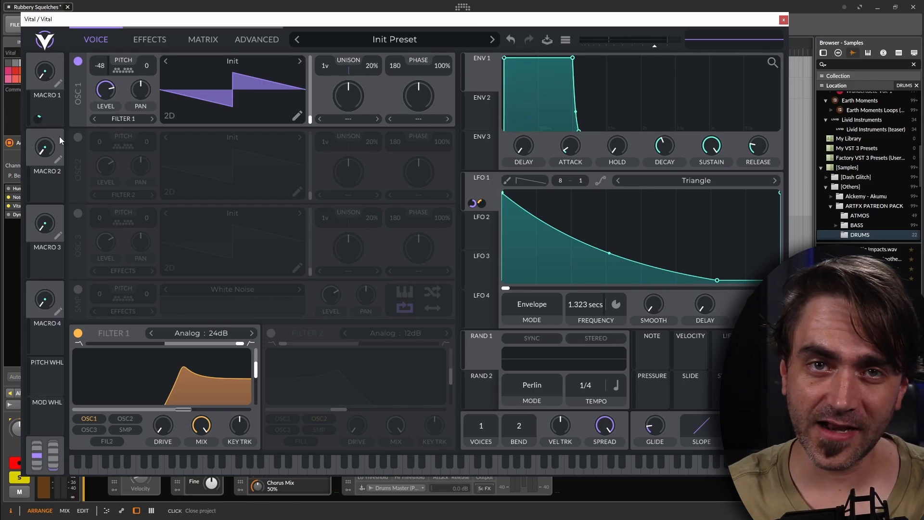
Save the Vital patch as the preset "Squelch Tone Template 2023" and close the plug-in window
{"action": "left_click", "coordinate": [784, 20]}
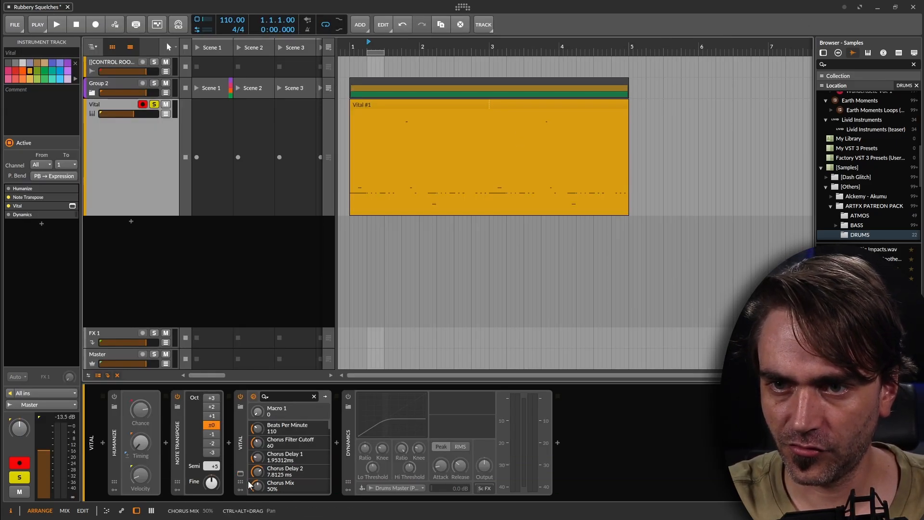
{"action": "left_click", "coordinate": [240, 474]}
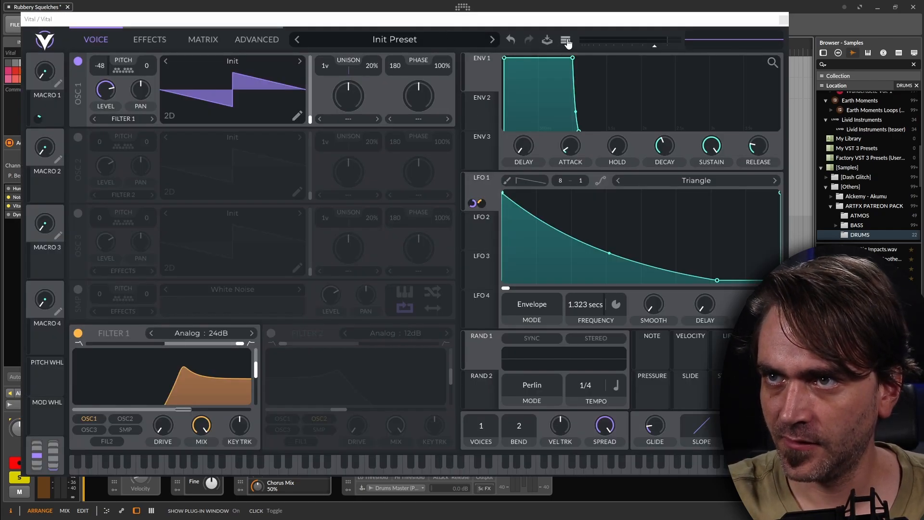
{"action": "left_click", "coordinate": [546, 41]}
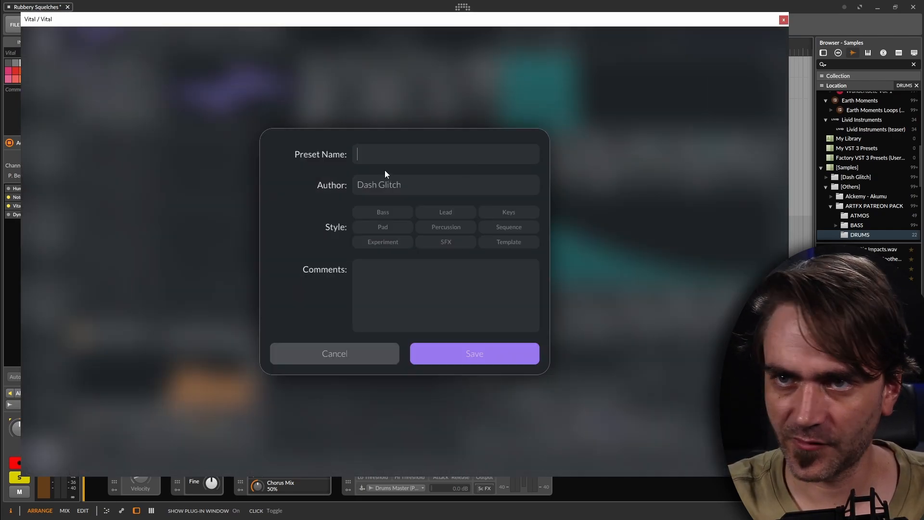
{"action": "type", "text": "Squelch Tone "}
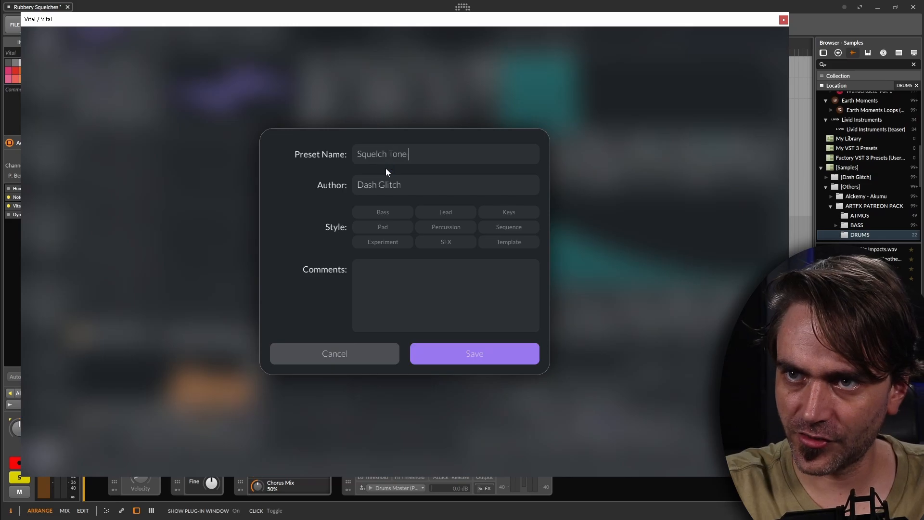
{"action": "type", "text": "Template 2023"}
{"action": "key", "text": "Return"}
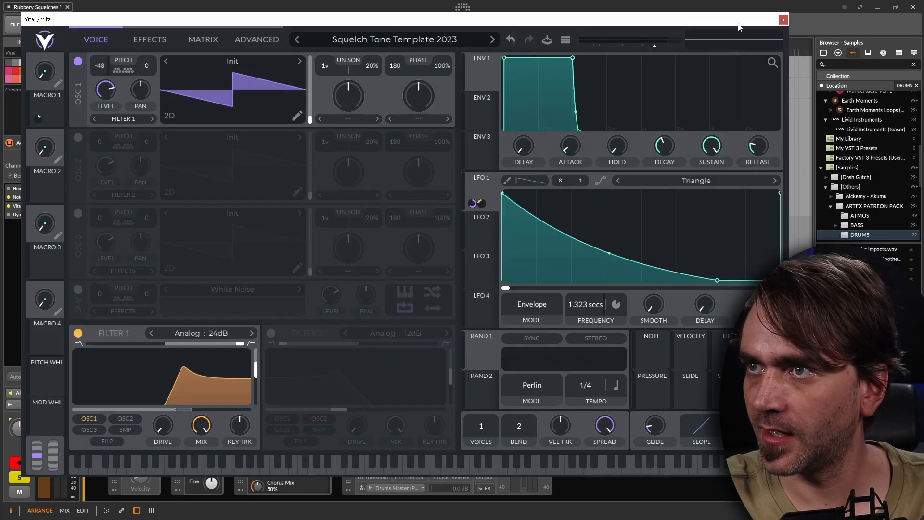
{"action": "left_click", "coordinate": [783, 21]}
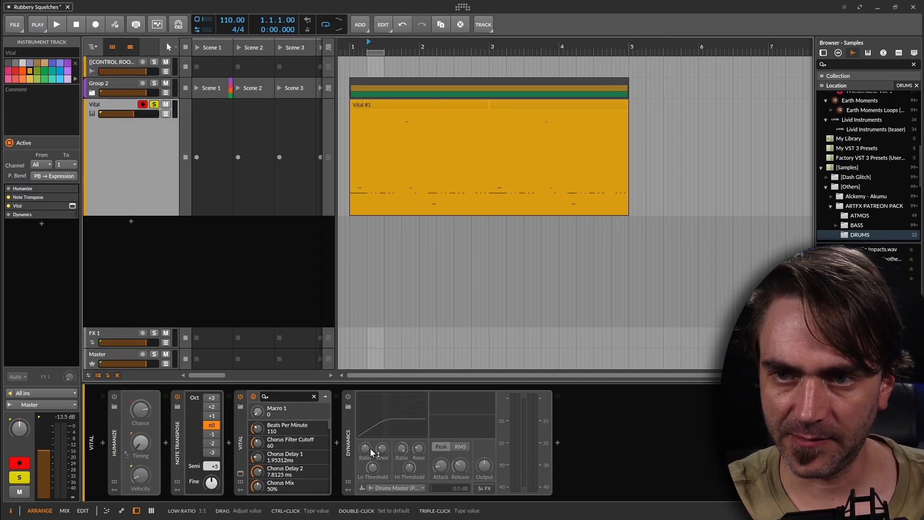
Insert the Morph EQ plug-in between Vital and Dynamics in the Vital track's device chain
{"action": "left_click", "coordinate": [337, 444]}
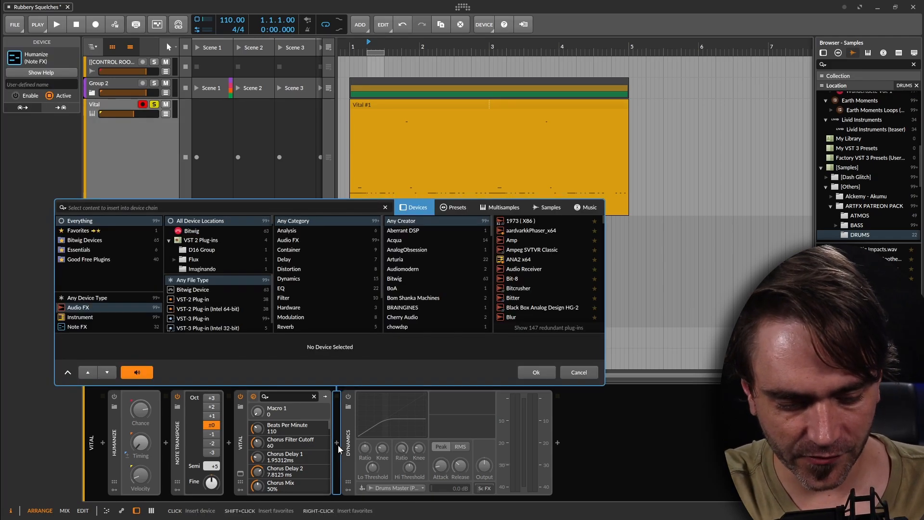
{"action": "type", "text": "morp"}
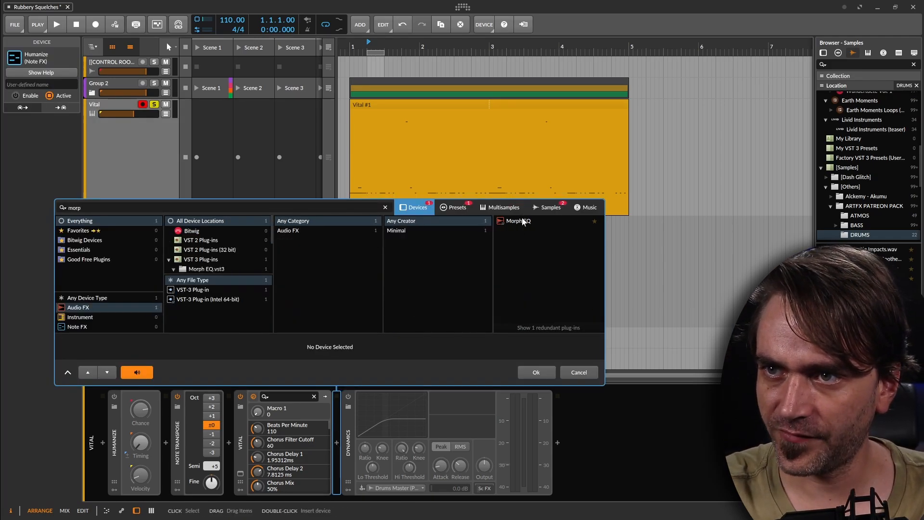
{"action": "left_click", "coordinate": [518, 220]}
{"action": "left_click", "coordinate": [544, 370]}
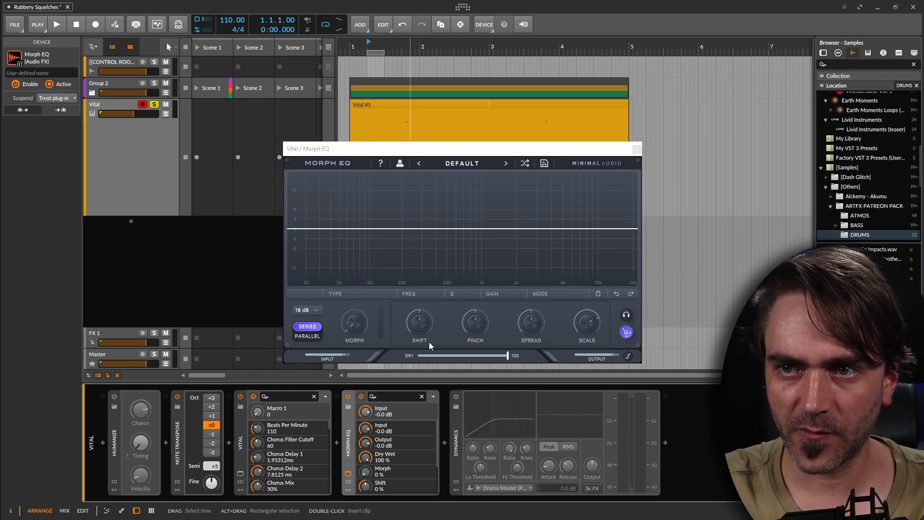
Add two peak bands in Morph EQ, at about 474 Hz with 13.5 dB and about 5.21 kHz with 13.2 dB gain
{"action": "double_click", "coordinate": [438, 228]}
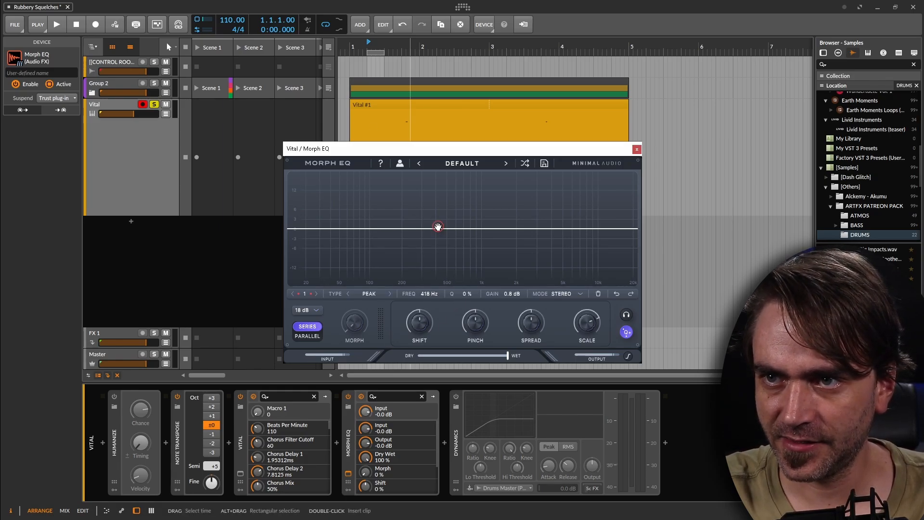
{"action": "left_click_drag", "start_coordinate": [438, 228], "coordinate": [449, 185]}
{"action": "double_click", "coordinate": [564, 228]}
{"action": "left_click_drag", "start_coordinate": [565, 228], "coordinate": [565, 186]}
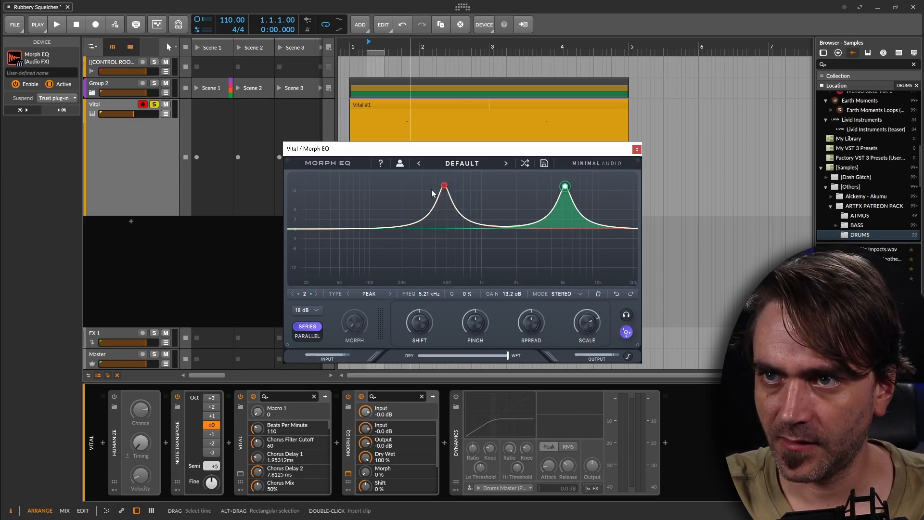
Give both Morph EQ peaks morph targets close together near 1.68 kHz, and shift their path handles slightly above the starting points
{"action": "left_click", "coordinate": [445, 185]}
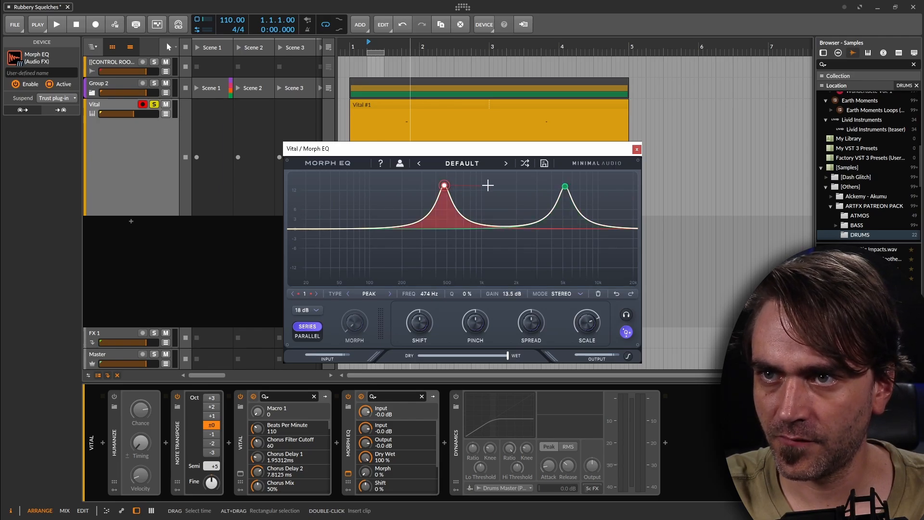
{"action": "left_click_drag", "start_coordinate": [490, 183], "coordinate": [512, 181]}
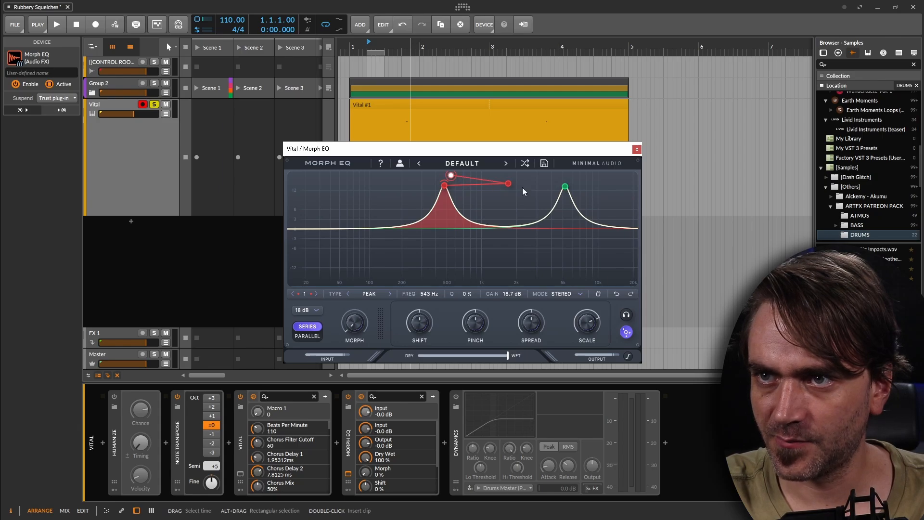
{"action": "left_click", "coordinate": [564, 187]}
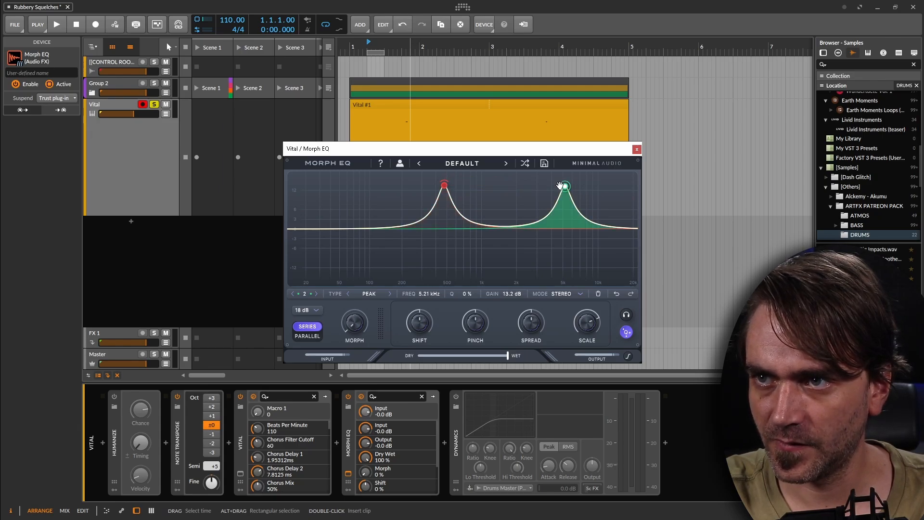
{"action": "left_click_drag", "start_coordinate": [557, 185], "coordinate": [507, 186]}
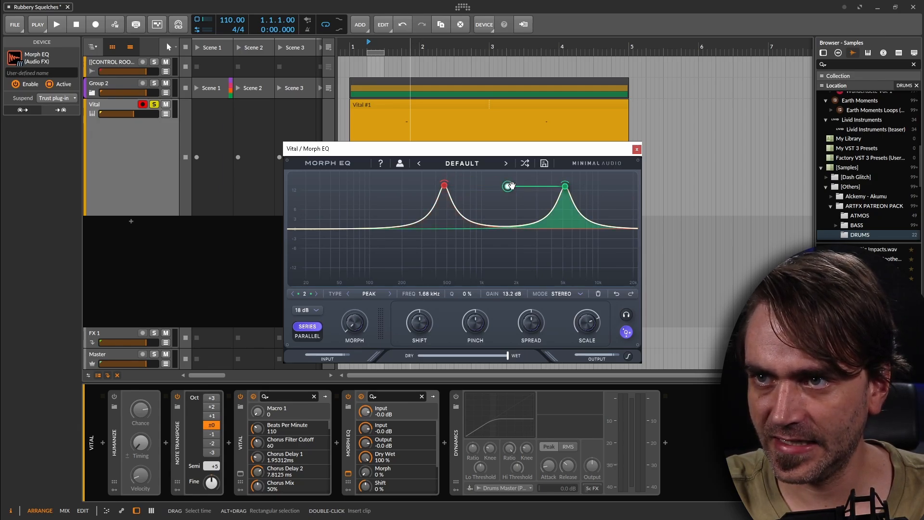
{"action": "left_click", "coordinate": [563, 180]}
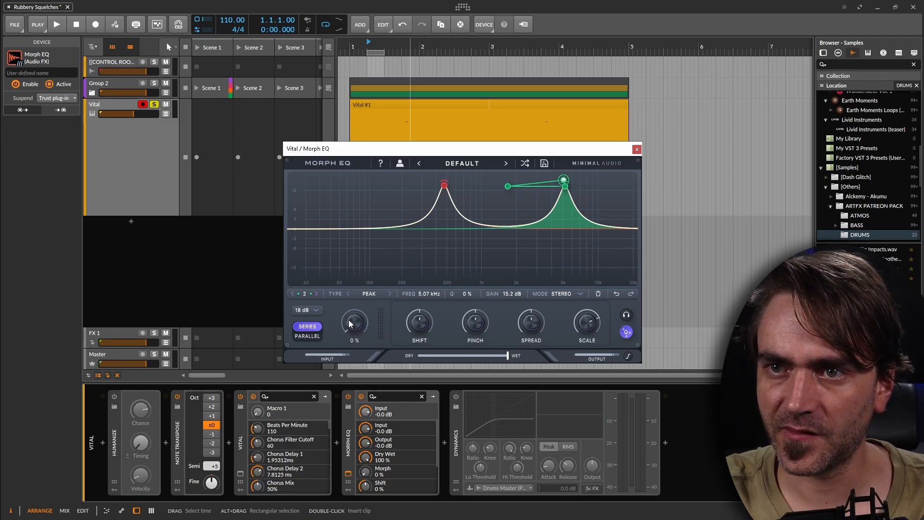
Lower the morph targets of both peaks while sweeping Morph, leave Morph at 43%, and close Morph EQ
{"action": "mouse_move", "coordinate": [350, 321]}
{"action": "left_mouse_down"}
{"action": "mouse_move", "coordinate": [385, 227]}
{"action": "mouse_move", "coordinate": [374, 309]}
{"action": "mouse_move", "coordinate": [383, 232]}
{"action": "mouse_move", "coordinate": [360, 289]}
{"action": "mouse_move", "coordinate": [358, 238]}
{"action": "mouse_move", "coordinate": [352, 322]}
{"action": "mouse_move", "coordinate": [348, 294]}
{"action": "mouse_move", "coordinate": [354, 321]}
{"action": "mouse_move", "coordinate": [356, 307]}
{"action": "left_mouse_up"}
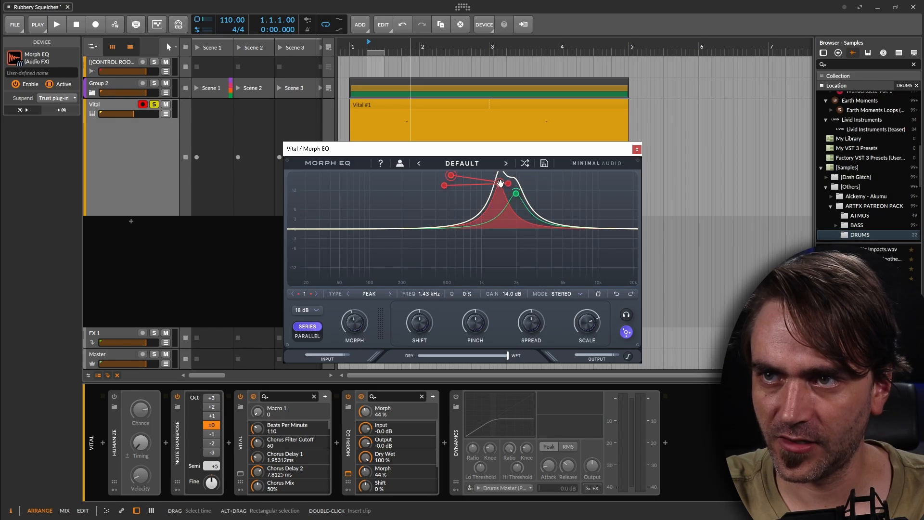
{"action": "left_click_drag", "start_coordinate": [505, 193], "coordinate": [518, 199]}
{"action": "left_click", "coordinate": [514, 195]}
{"action": "left_click_drag", "start_coordinate": [355, 319], "coordinate": [351, 381]}
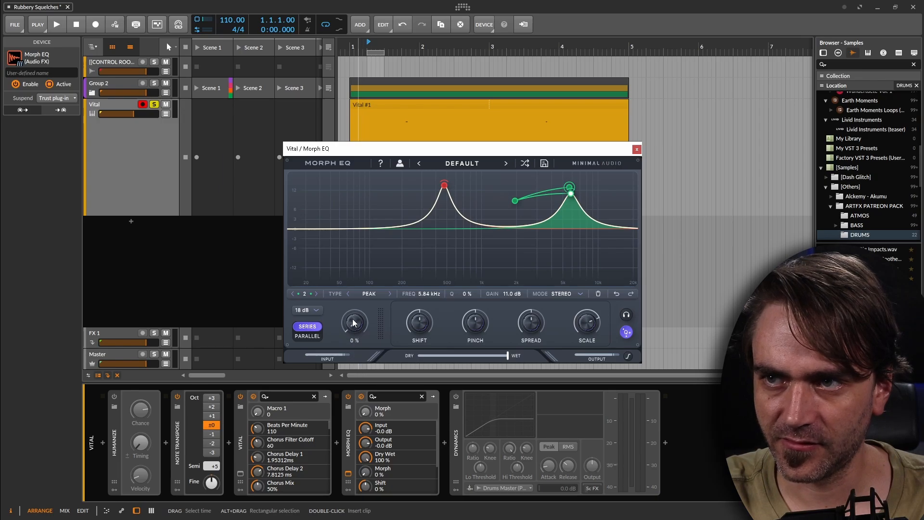
{"action": "left_click_drag", "start_coordinate": [353, 322], "coordinate": [371, 284]}
{"action": "left_click", "coordinate": [636, 149]}
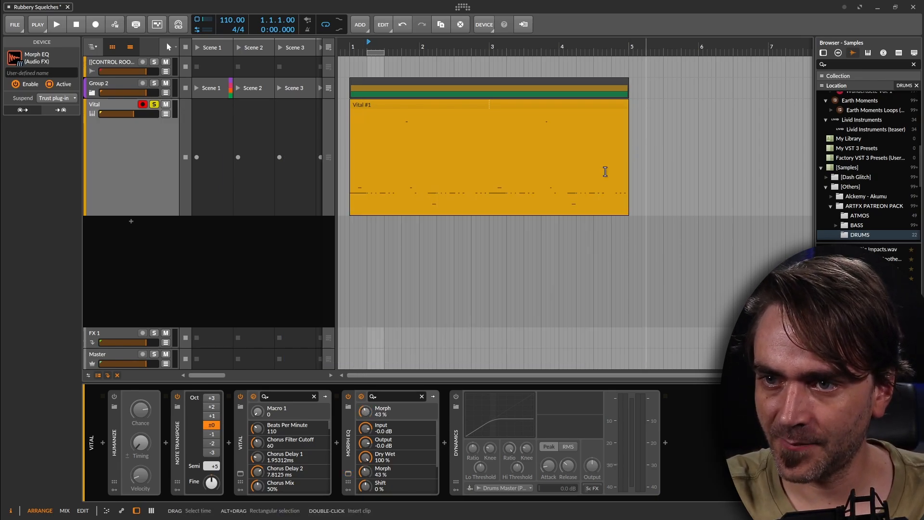
Insert Slice EQ between Vital and Morph EQ with two peaks at about 332 Hz and 4.27 kHz
{"action": "left_click", "coordinate": [336, 443]}
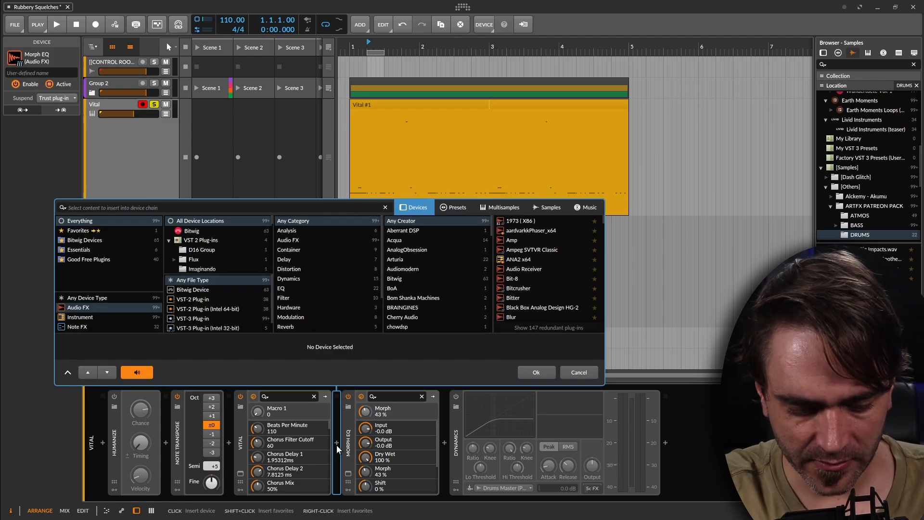
{"action": "type", "text": "slice"}
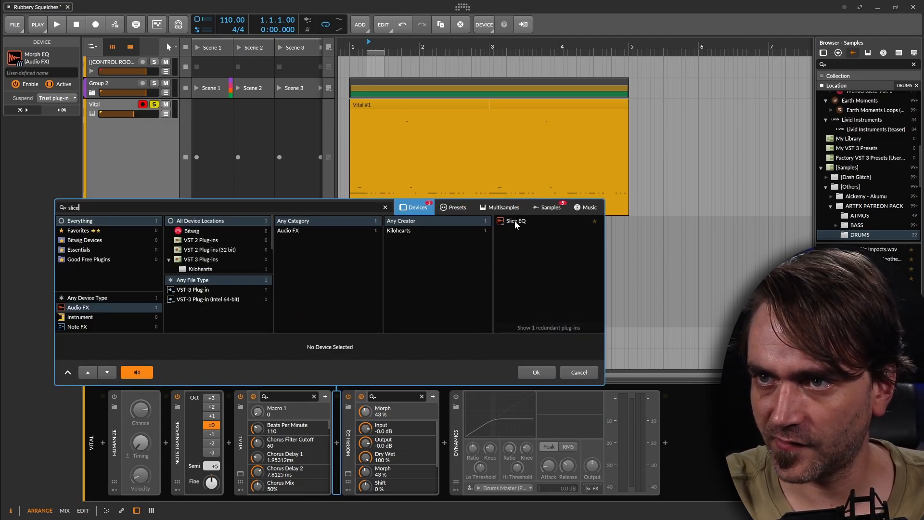
{"action": "double_click", "coordinate": [515, 223]}
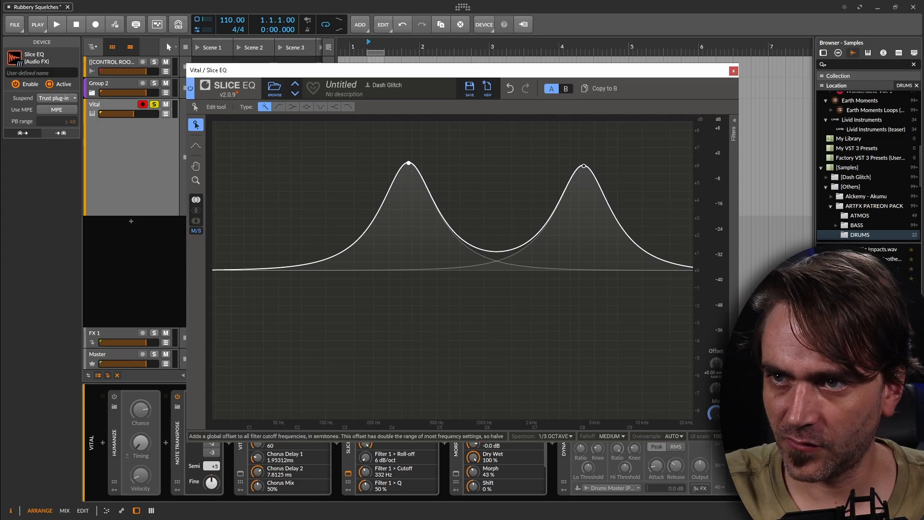
Lower Slice EQ's global offset slightly, then move its peaks closer together, to about 462 Hz and 3.19 kHz
{"action": "mouse_move", "coordinate": [716, 363]}
{"action": "left_mouse_down"}
{"action": "mouse_move", "coordinate": [716, 371]}
{"action": "mouse_move", "coordinate": [716, 352]}
{"action": "mouse_move", "coordinate": [715, 364]}
{"action": "left_mouse_up"}
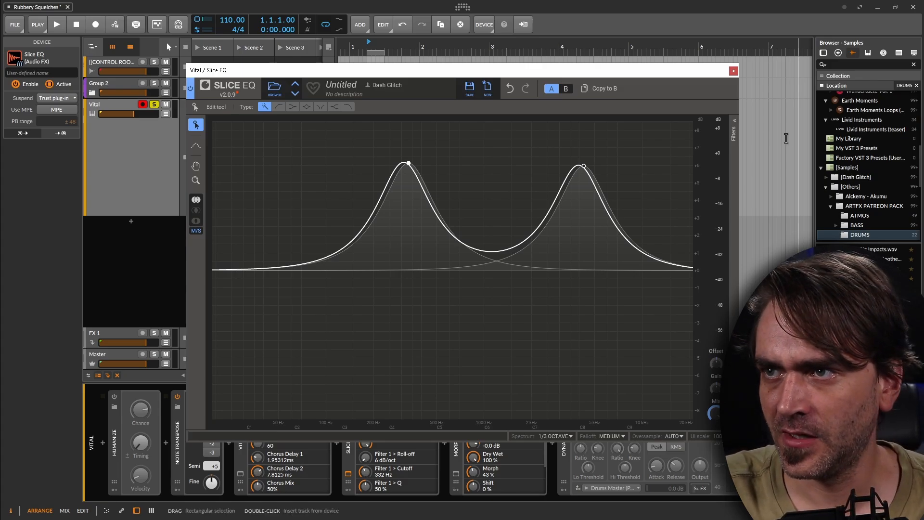
{"action": "left_click", "coordinate": [733, 129]}
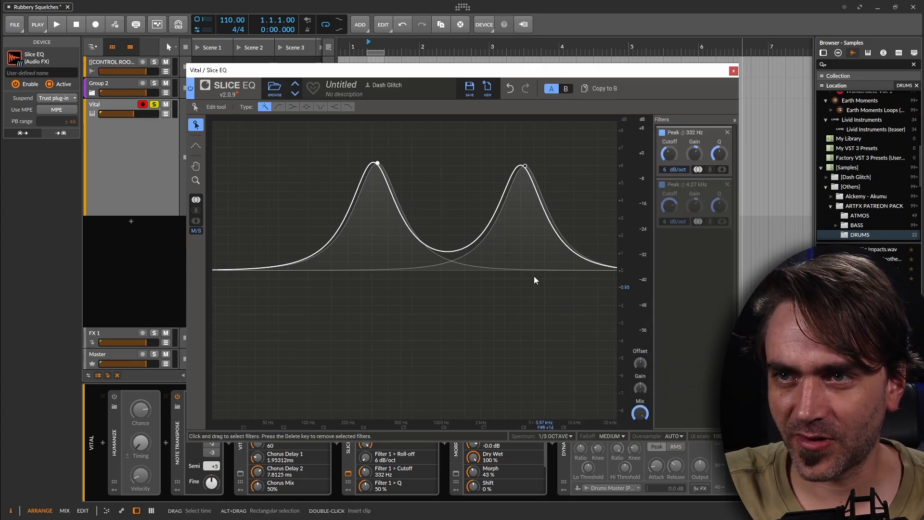
{"action": "mouse_move", "coordinate": [524, 166]}
{"action": "left_mouse_down"}
{"action": "mouse_move", "coordinate": [511, 168]}
{"action": "mouse_move", "coordinate": [524, 167]}
{"action": "left_mouse_up"}
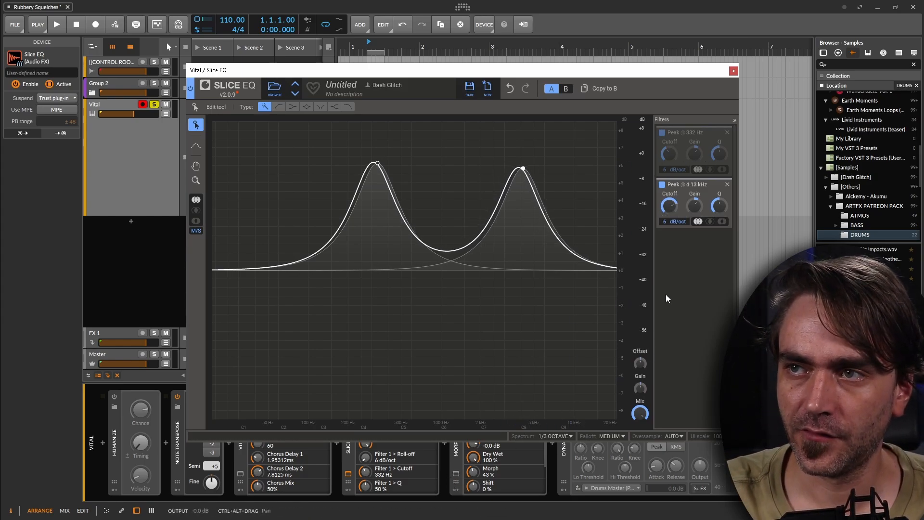
{"action": "left_click_drag", "start_coordinate": [669, 206], "coordinate": [669, 210]}
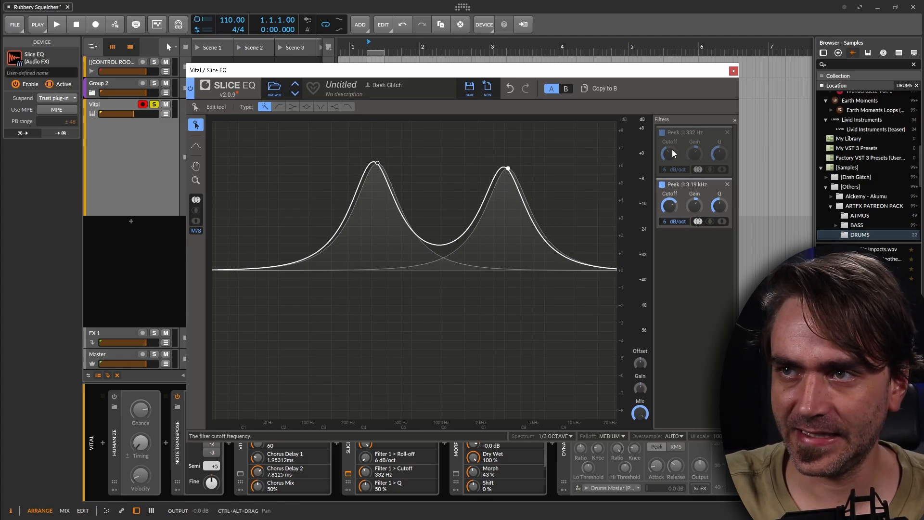
{"action": "left_click_drag", "start_coordinate": [671, 154], "coordinate": [670, 148]}
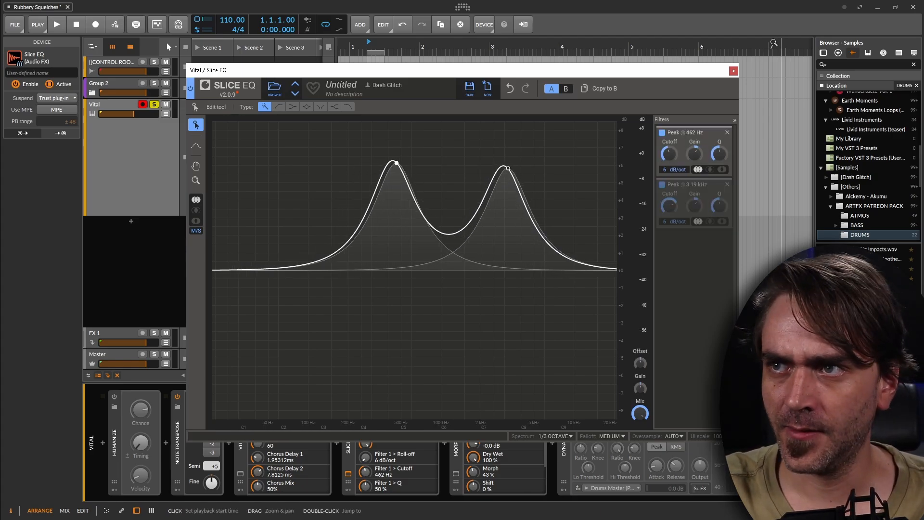
{"action": "left_click", "coordinate": [733, 71]}
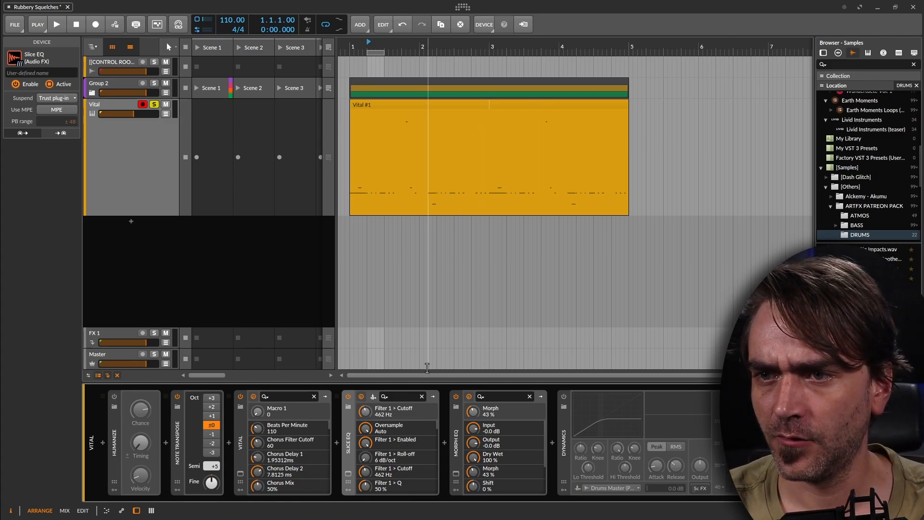
Delete Slice EQ from the device chain and reopen the Morph EQ window
{"action": "left_click", "coordinate": [457, 436]}
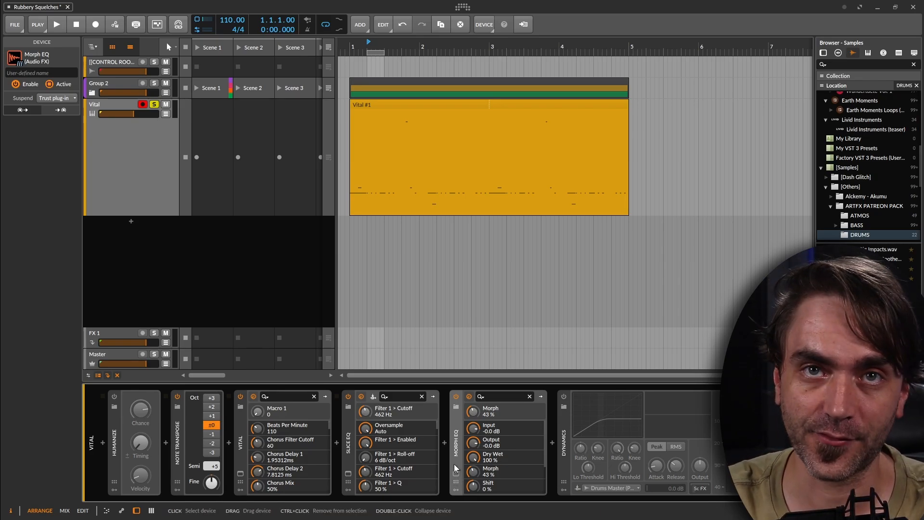
{"action": "left_click", "coordinate": [347, 450]}
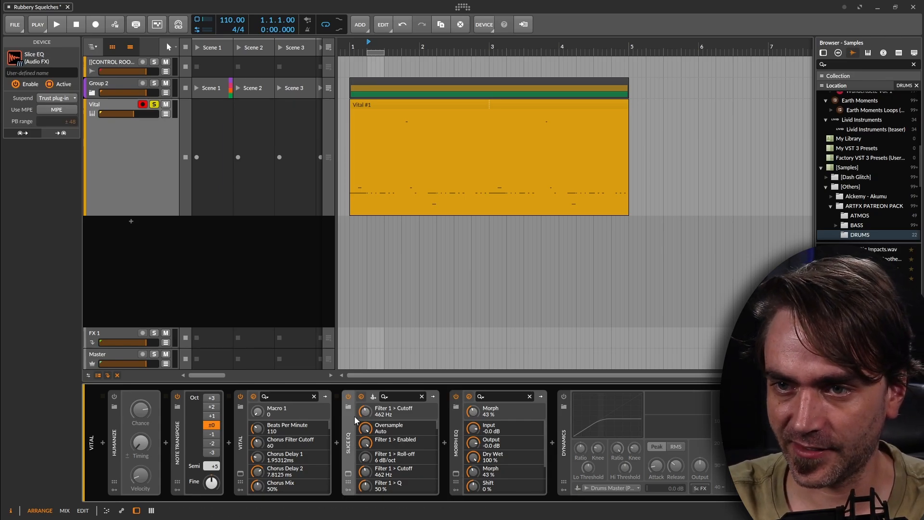
{"action": "key", "text": "Delete"}
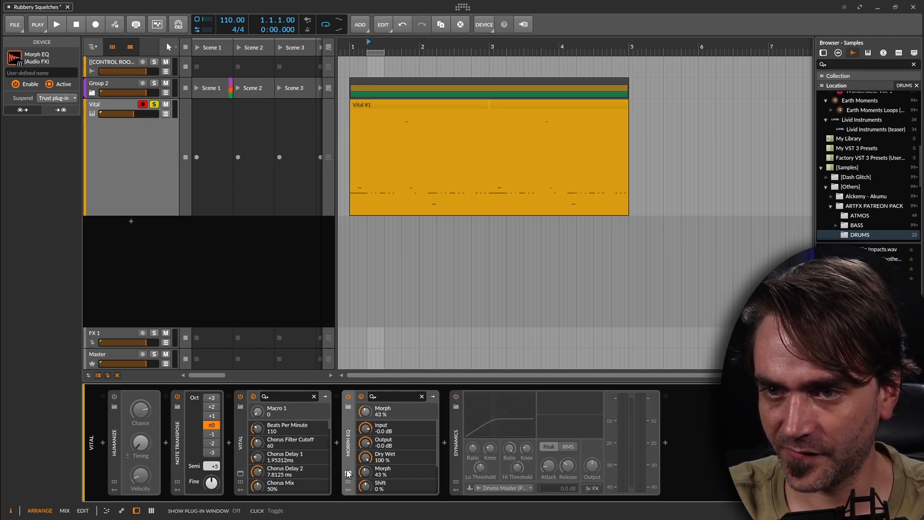
{"action": "left_click", "coordinate": [348, 474]}
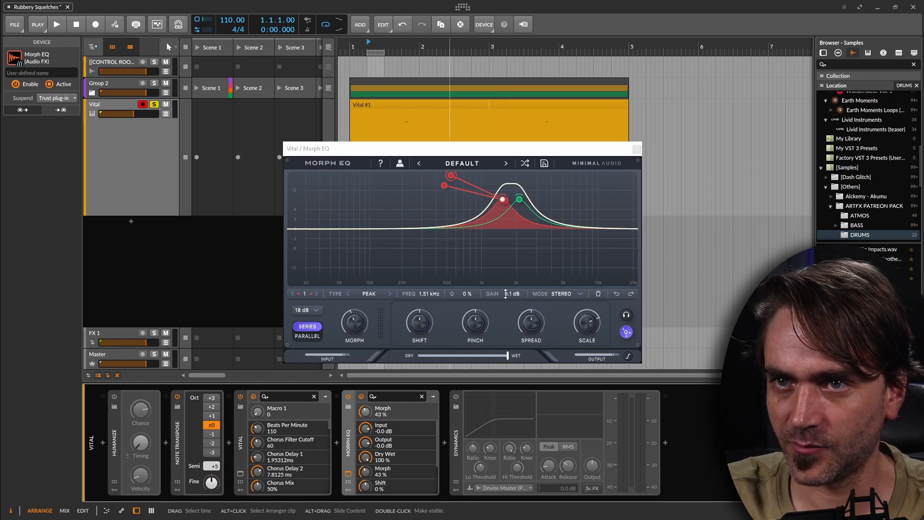
Reposition and enlarge the Morph EQ window, and reset the plugin to a flat curve with the Default preset
{"action": "left_click_drag", "start_coordinate": [313, 150], "coordinate": [108, 32]}
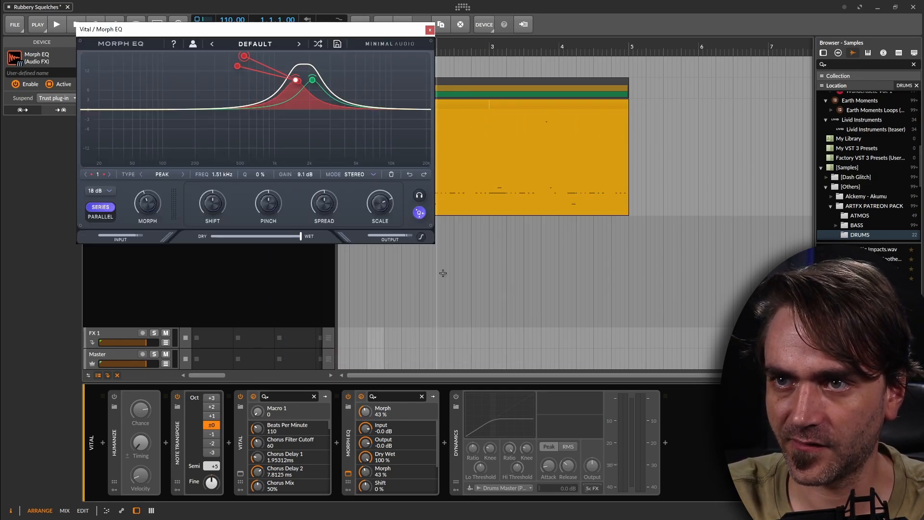
{"action": "left_click_drag", "start_coordinate": [436, 246], "coordinate": [618, 414]}
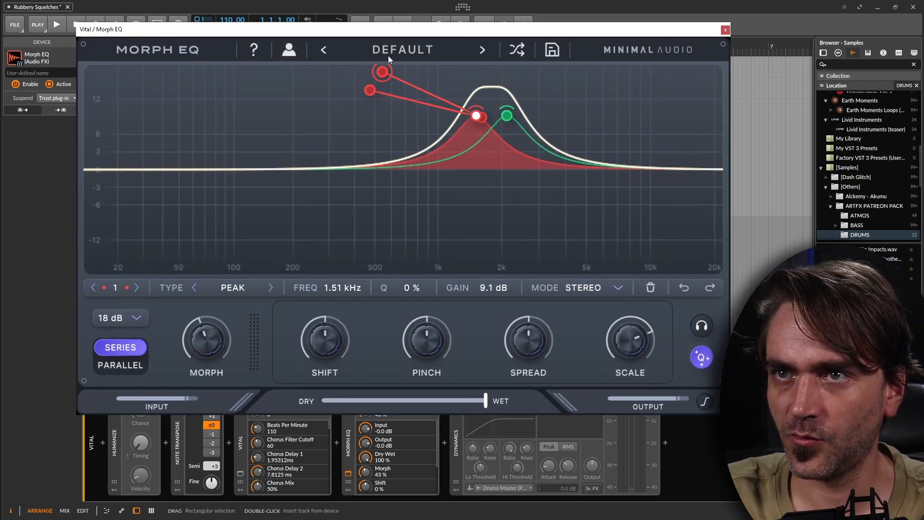
{"action": "left_click", "coordinate": [390, 52]}
{"action": "left_click", "coordinate": [397, 75]}
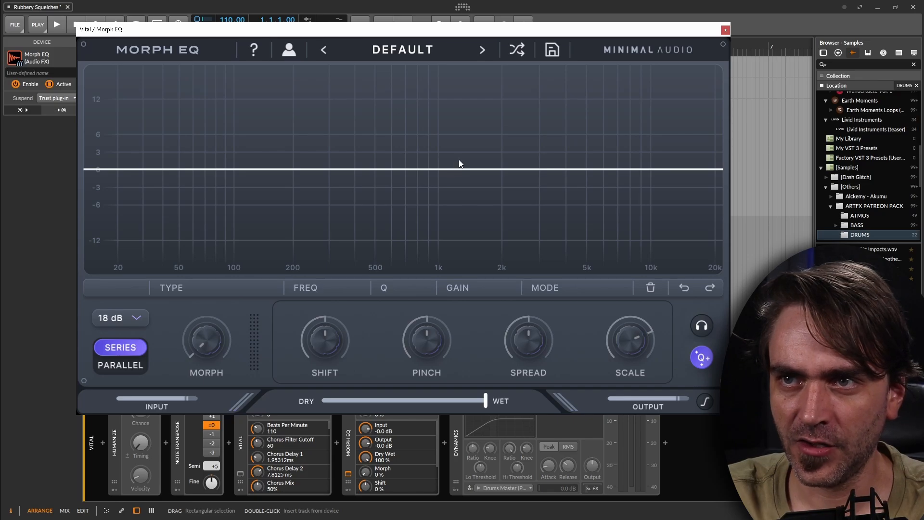
Add two boosted peak bands in Morph EQ, at about 1.23 kHz with 11.1 dB gain and near 7 kHz
{"action": "left_click_drag", "start_coordinate": [459, 169], "coordinate": [457, 113]}
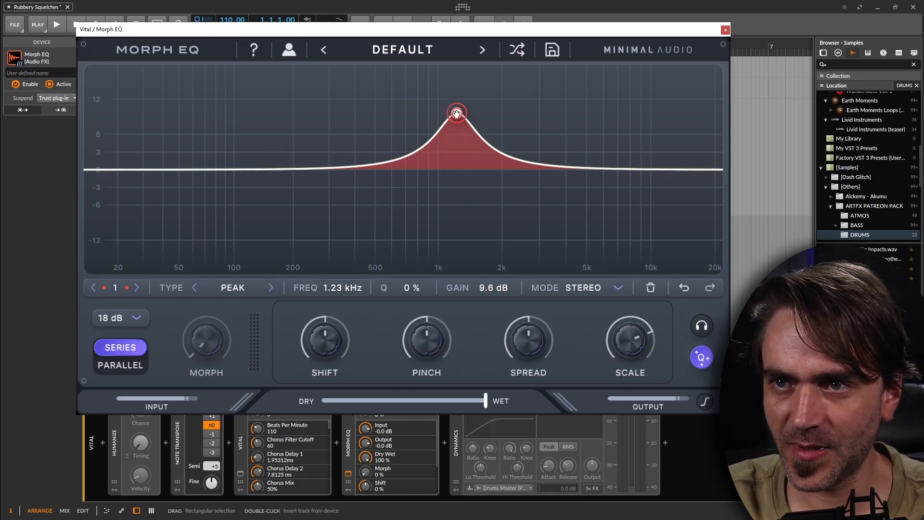
{"action": "left_click_drag", "start_coordinate": [497, 158], "coordinate": [629, 112]}
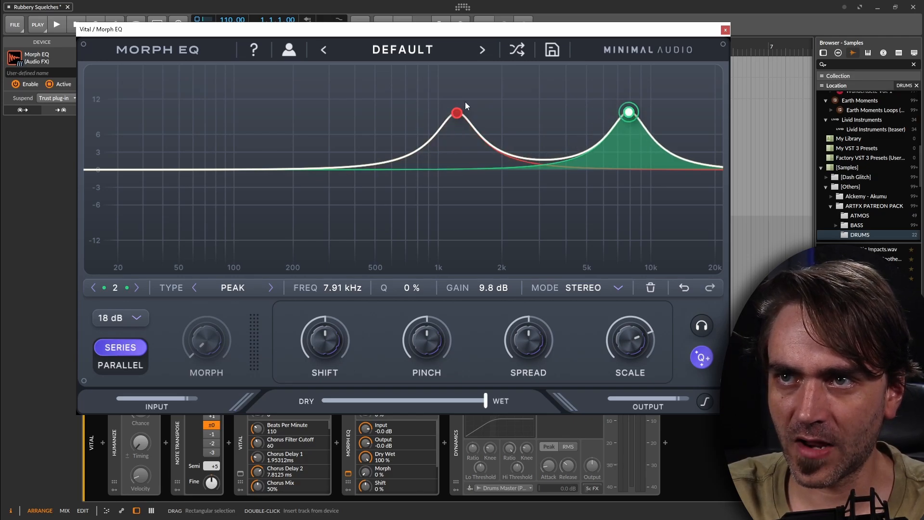
{"action": "left_click_drag", "start_coordinate": [625, 110], "coordinate": [638, 100]}
{"action": "left_click_drag", "start_coordinate": [457, 113], "coordinate": [457, 103]}
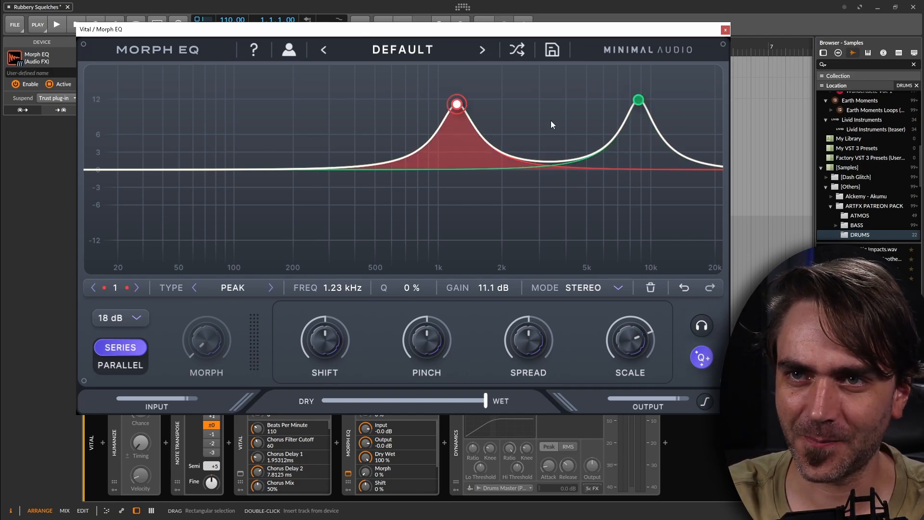
{"action": "left_click_drag", "start_coordinate": [638, 99], "coordinate": [620, 100]}
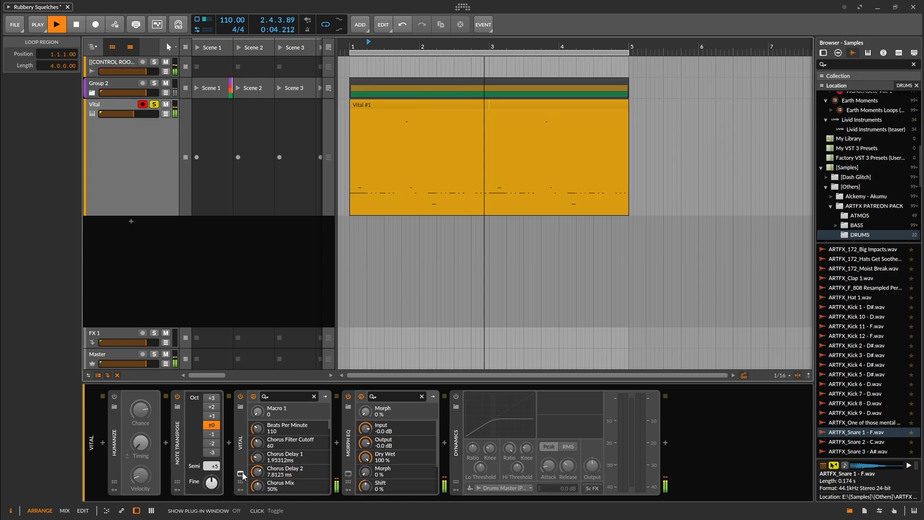
Stop playback, open the Vital synth window to review the Macro 1 control, and close it
{"action": "key", "text": "space"}
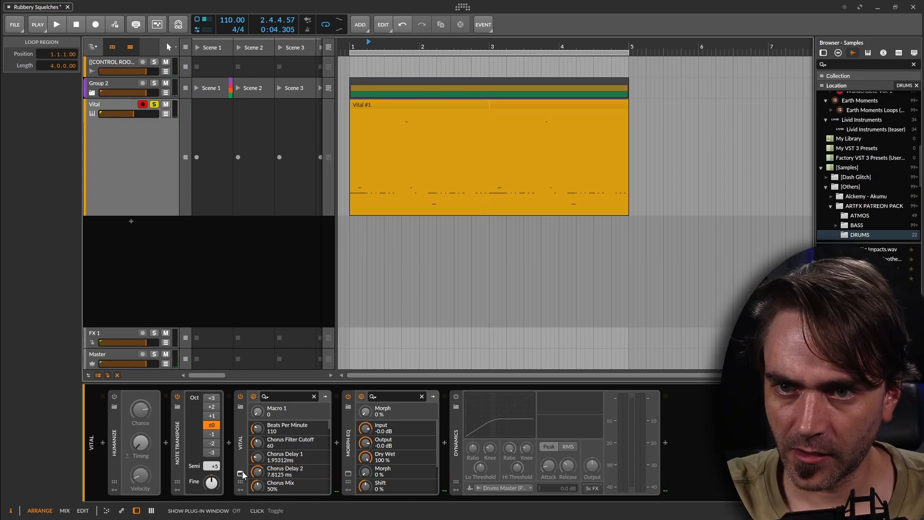
{"action": "left_click", "coordinate": [241, 473]}
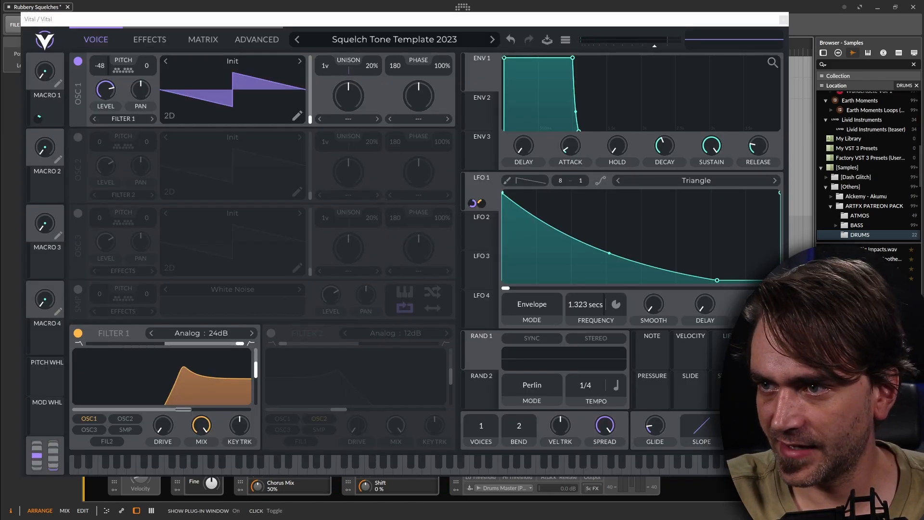
{"action": "left_click_drag", "start_coordinate": [489, 299], "coordinate": [38, 77]}
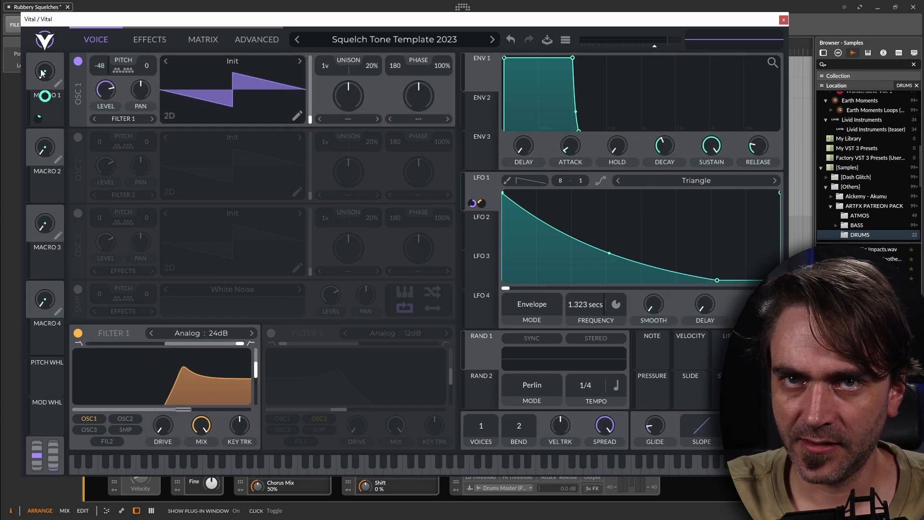
{"action": "left_click", "coordinate": [784, 20]}
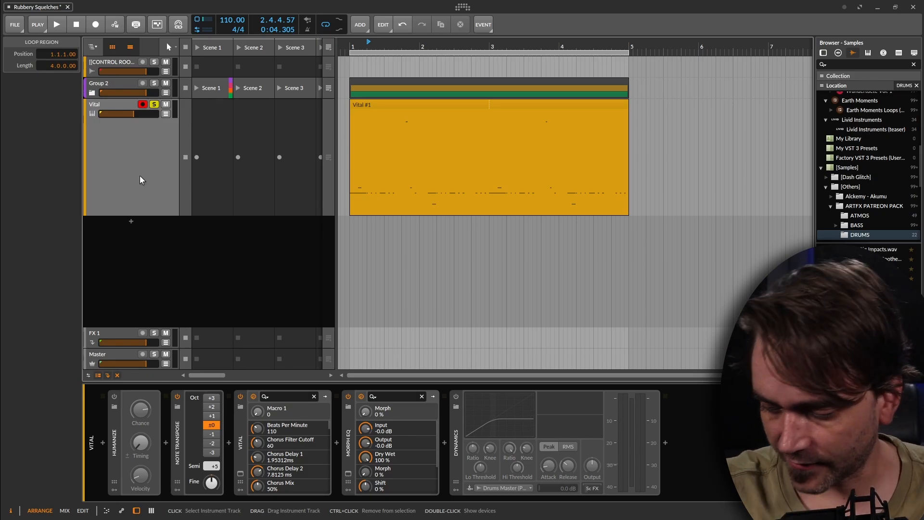
Play the Vital track and retune the Morph EQ peaks to about 1.09 kHz at 12.8 dB and 6.12 kHz
{"action": "left_click", "coordinate": [140, 180]}
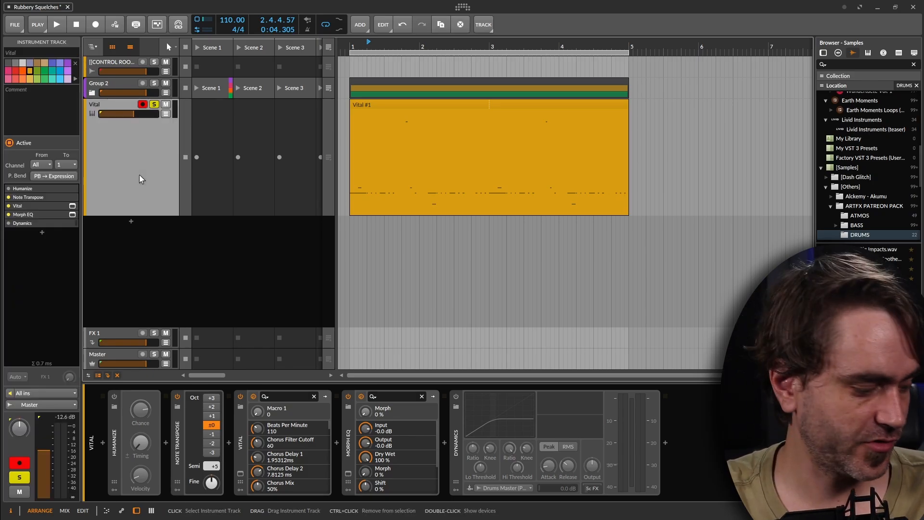
{"action": "key", "text": "space"}
{"action": "left_click", "coordinate": [348, 473]}
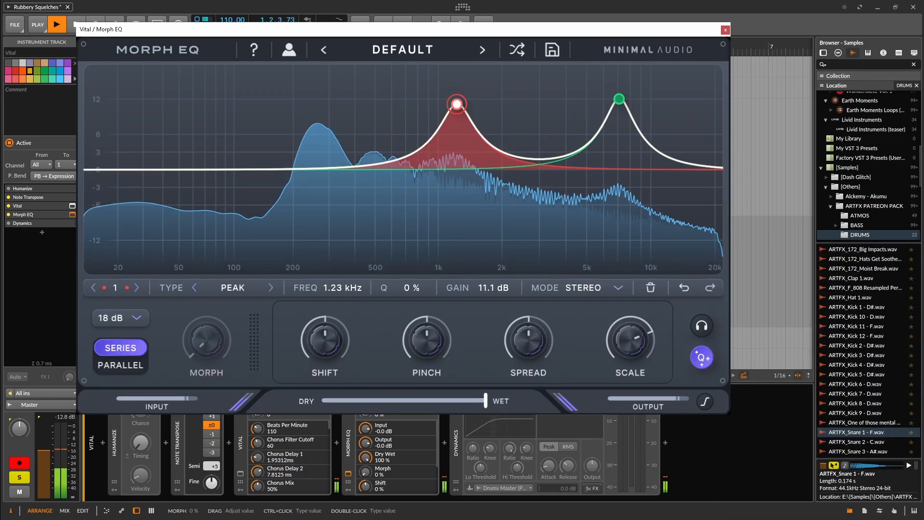
{"action": "mouse_move", "coordinate": [457, 104]}
{"action": "left_mouse_down"}
{"action": "mouse_move", "coordinate": [522, 95]}
{"action": "mouse_move", "coordinate": [442, 97]}
{"action": "left_mouse_up"}
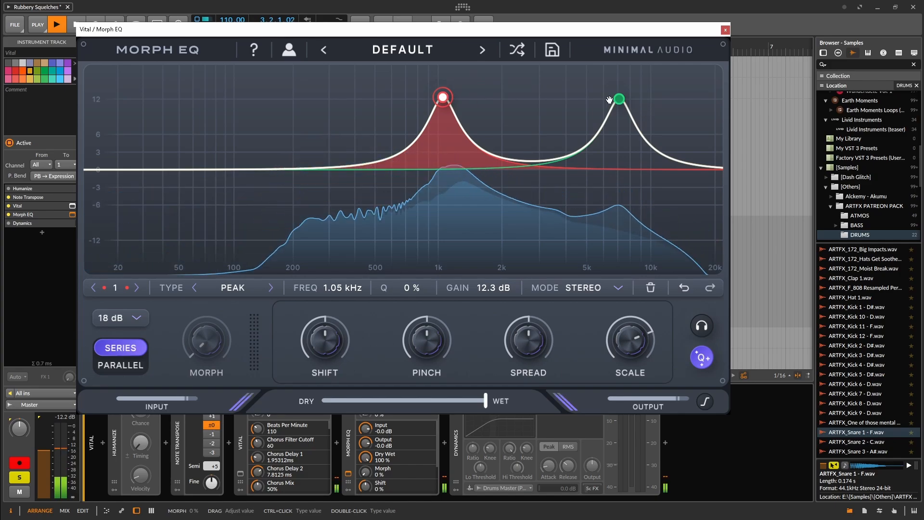
{"action": "left_click_drag", "start_coordinate": [619, 99], "coordinate": [592, 89]}
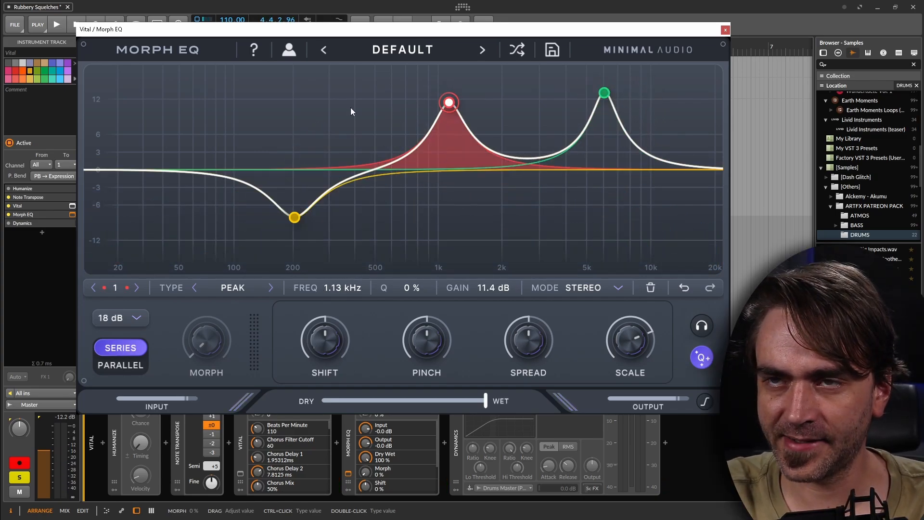
{"action": "mouse_move", "coordinate": [449, 102]}
{"action": "left_mouse_down"}
{"action": "mouse_move", "coordinate": [349, 97]}
{"action": "mouse_move", "coordinate": [446, 94]}
{"action": "left_mouse_up"}
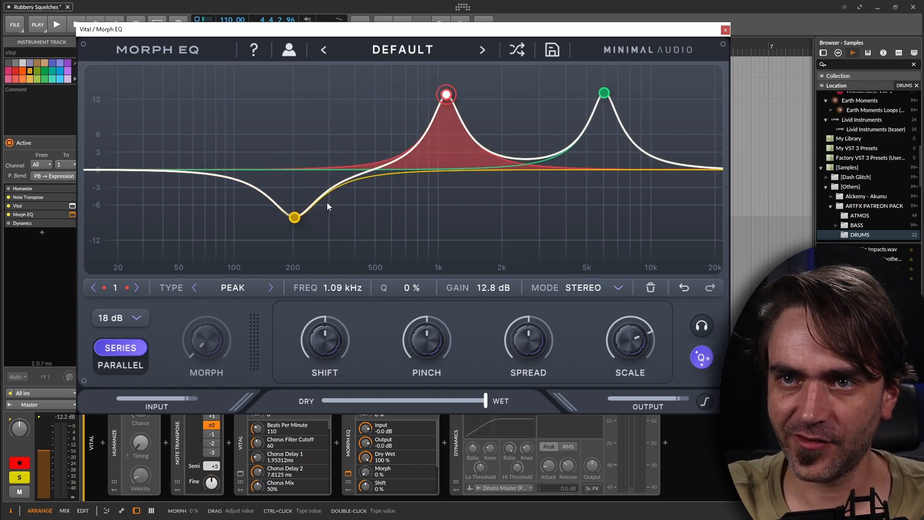
Shape the low dip to about 210 Hz, -11.3 dB and Q -6%, and move the lower peak to about 1.31 kHz
{"action": "left_click_drag", "start_coordinate": [294, 217], "coordinate": [298, 235]}
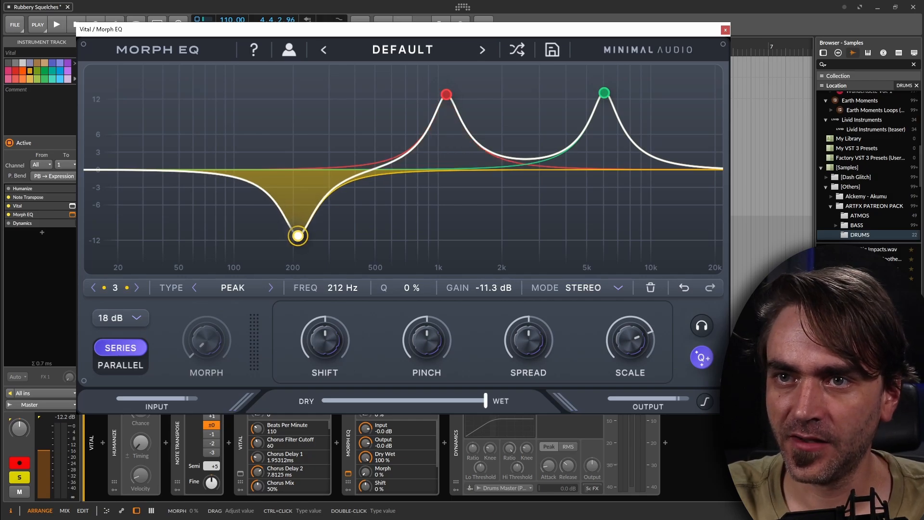
{"action": "scroll", "coordinate": [298, 235], "scroll_direction": "up", "scroll_amount": 7}
{"action": "scroll", "coordinate": [298, 236], "scroll_direction": "down", "scroll_amount": 15}
{"action": "scroll", "coordinate": [297, 235], "scroll_direction": "up", "scroll_amount": 10}
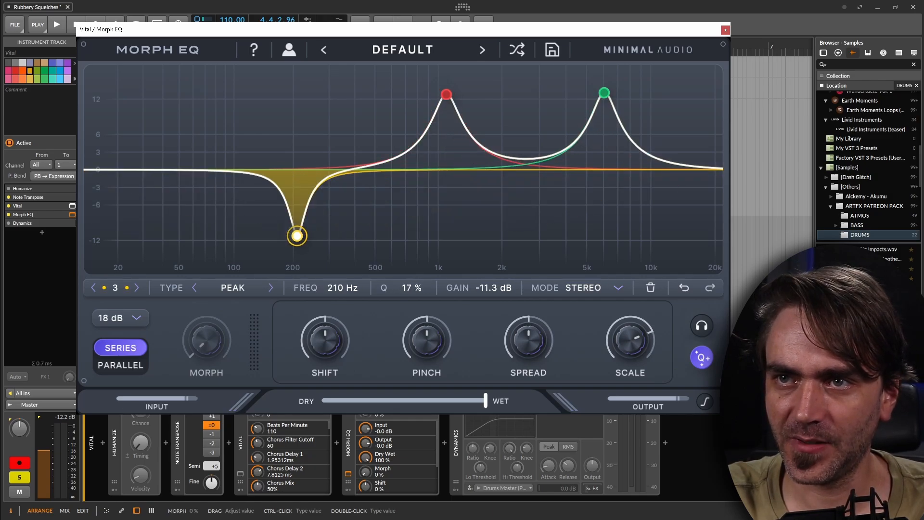
{"action": "scroll", "coordinate": [296, 236], "scroll_direction": "down", "scroll_amount": 2}
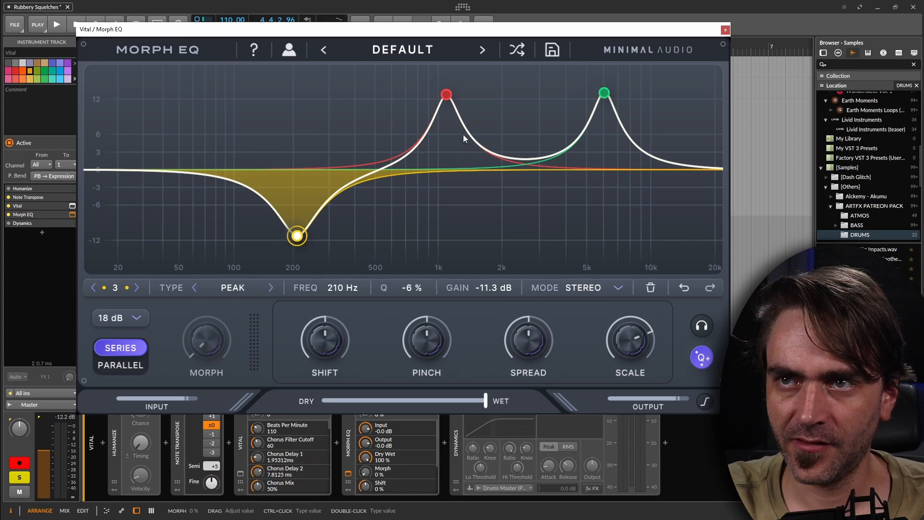
{"action": "left_click_drag", "start_coordinate": [446, 94], "coordinate": [463, 96]}
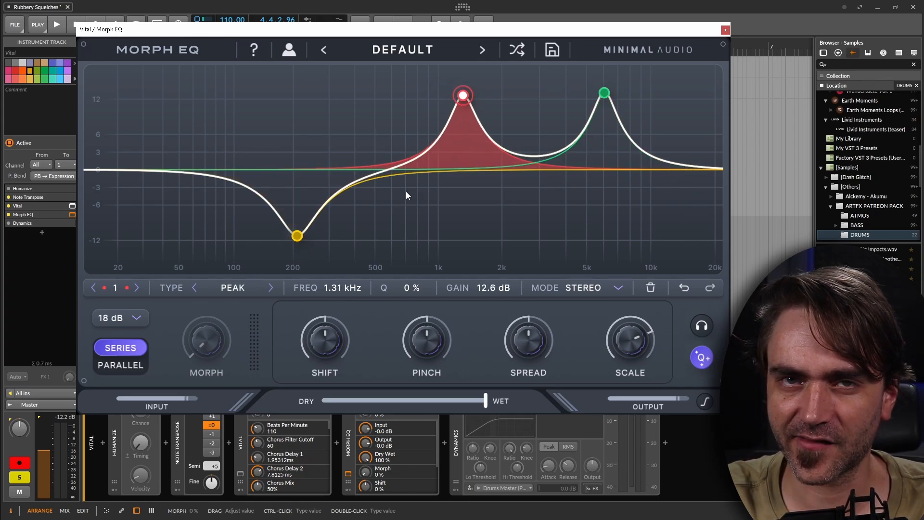
Add a low-pass band at about 11.0 kHz and a high-pass band at about 170 Hz
{"action": "double_click", "coordinate": [677, 165]}
{"action": "left_click_drag", "start_coordinate": [677, 159], "coordinate": [658, 177]}
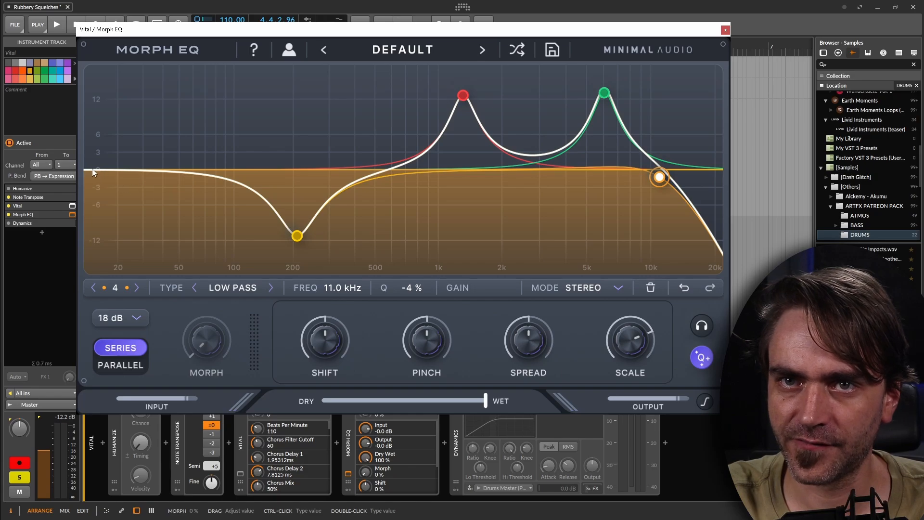
{"action": "left_click_drag", "start_coordinate": [116, 168], "coordinate": [279, 183]}
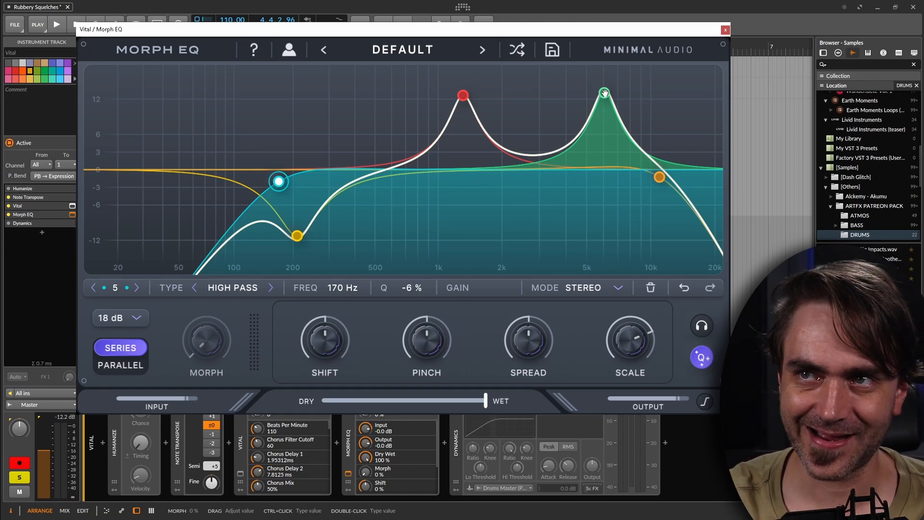
During playback, move the lower peak to about 1.75 kHz and add a deep, narrow notch with Q 53% between the peaks
{"action": "key", "text": "space"}
{"action": "left_click_drag", "start_coordinate": [463, 96], "coordinate": [489, 96]}
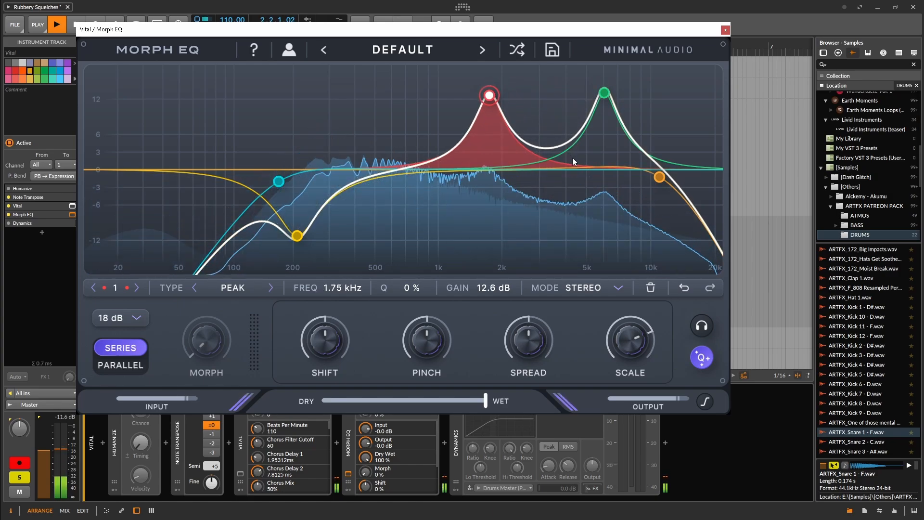
{"action": "double_click", "coordinate": [546, 161]}
{"action": "left_click_drag", "start_coordinate": [545, 161], "coordinate": [550, 207]}
{"action": "scroll", "coordinate": [550, 208], "scroll_direction": "down", "scroll_amount": 5}
{"action": "scroll", "coordinate": [550, 207], "scroll_direction": "up", "scroll_amount": 20}
{"action": "scroll", "coordinate": [551, 207], "scroll_direction": "down", "scroll_amount": 7}
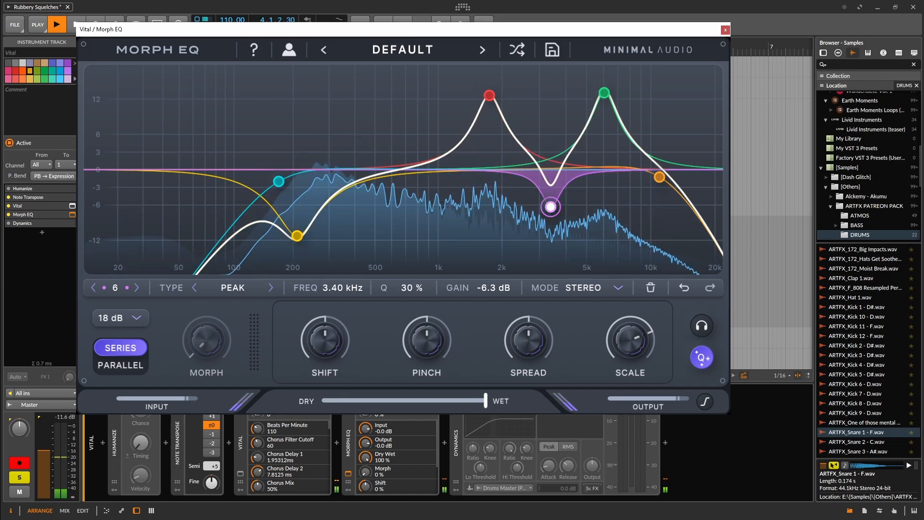
{"action": "scroll", "coordinate": [551, 207], "scroll_direction": "up", "scroll_amount": 2}
{"action": "left_click_drag", "start_coordinate": [550, 207], "coordinate": [558, 259]}
Add a dip below the lower peak at about 678 Hz with -11.7 dB gain and Q 30%
{"action": "left_click", "coordinate": [421, 167]}
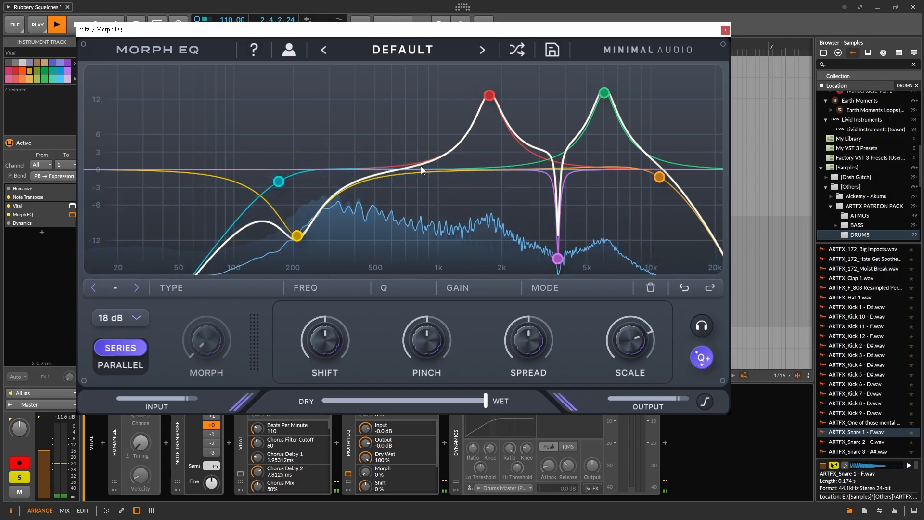
{"action": "left_click", "coordinate": [421, 169]}
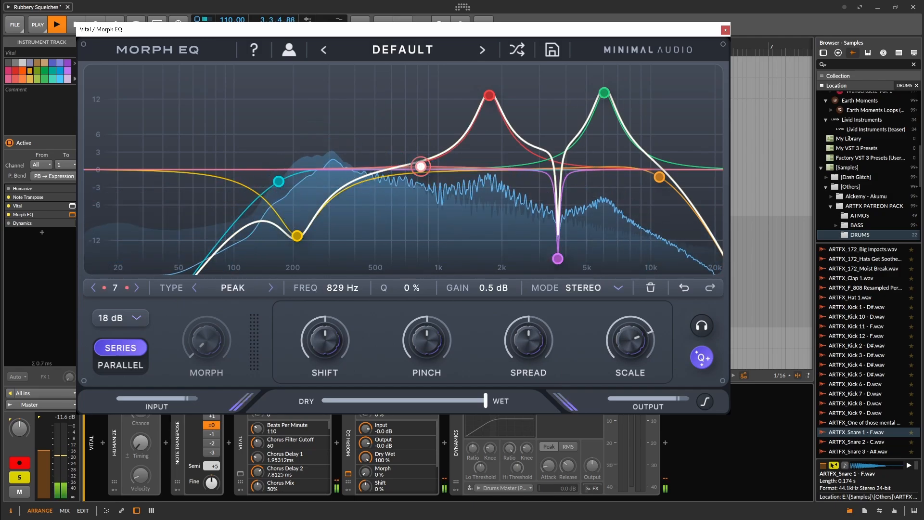
{"action": "left_click_drag", "start_coordinate": [421, 166], "coordinate": [403, 237]}
{"action": "scroll", "coordinate": [405, 196], "scroll_direction": "down", "scroll_amount": 5}
{"action": "scroll", "coordinate": [404, 196], "scroll_direction": "up", "scroll_amount": 10}
{"action": "scroll", "coordinate": [402, 237], "scroll_direction": "down", "scroll_amount": 4}
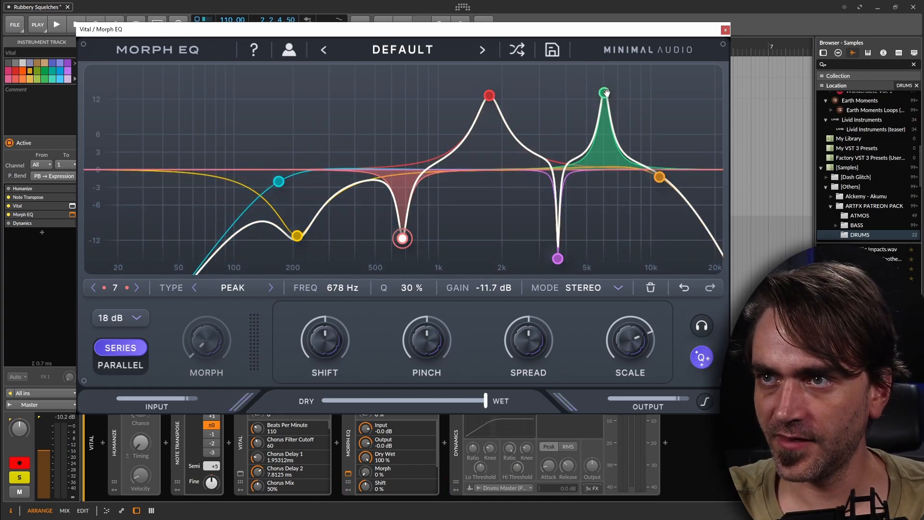
Sweep the Q of both boosted peaks from narrow to wide, leaving them at -23%
{"action": "scroll", "coordinate": [606, 92], "scroll_direction": "down", "scroll_amount": 4}
{"action": "scroll", "coordinate": [486, 95], "scroll_direction": "down", "scroll_amount": 4}
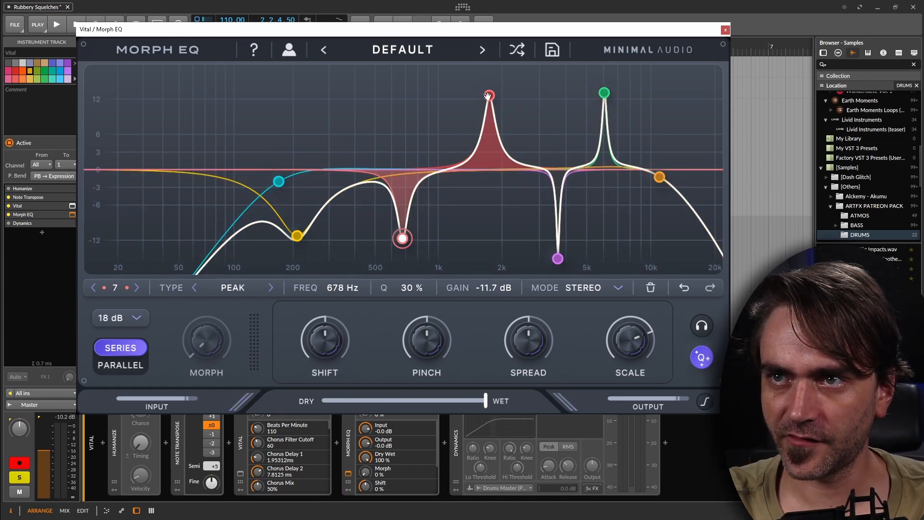
{"action": "scroll", "coordinate": [488, 96], "scroll_direction": "down", "scroll_amount": 2}
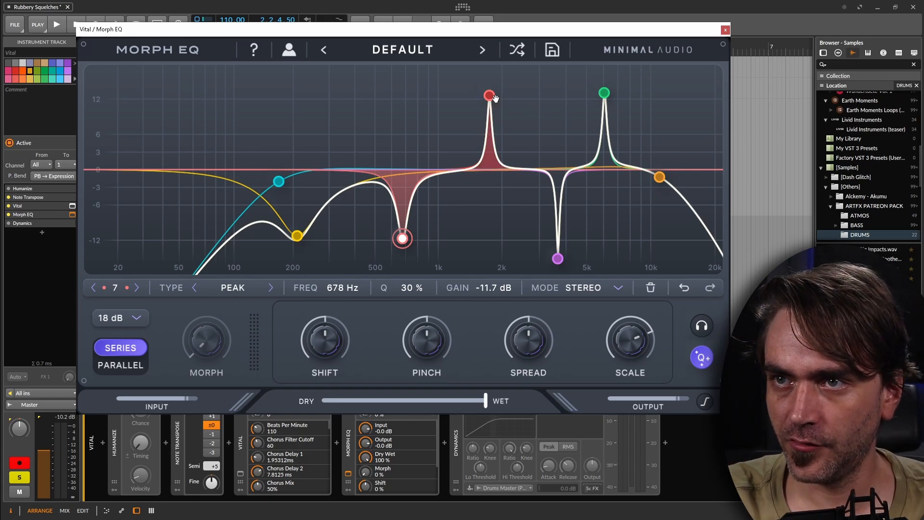
{"action": "scroll", "coordinate": [491, 98], "scroll_direction": "down", "scroll_amount": 5}
{"action": "scroll", "coordinate": [605, 94], "scroll_direction": "down", "scroll_amount": 5}
{"action": "scroll", "coordinate": [605, 94], "scroll_direction": "up", "scroll_amount": 3}
{"action": "scroll", "coordinate": [604, 95], "scroll_direction": "down", "scroll_amount": 3}
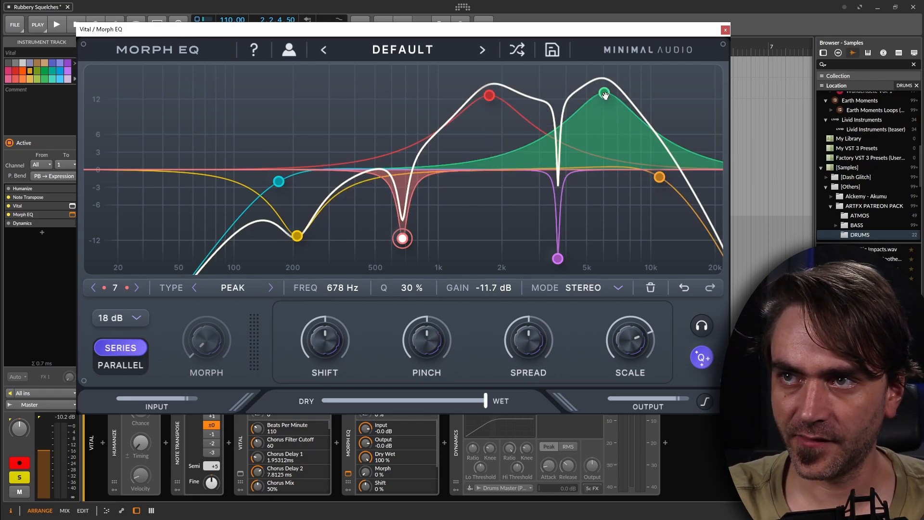
Lower both wide peaks to just over 9 dB, with the upper one at about 6.12 kHz and 9.3 dB
{"action": "left_click_drag", "start_coordinate": [604, 94], "coordinate": [605, 102]}
{"action": "left_click_drag", "start_coordinate": [489, 95], "coordinate": [485, 106]}
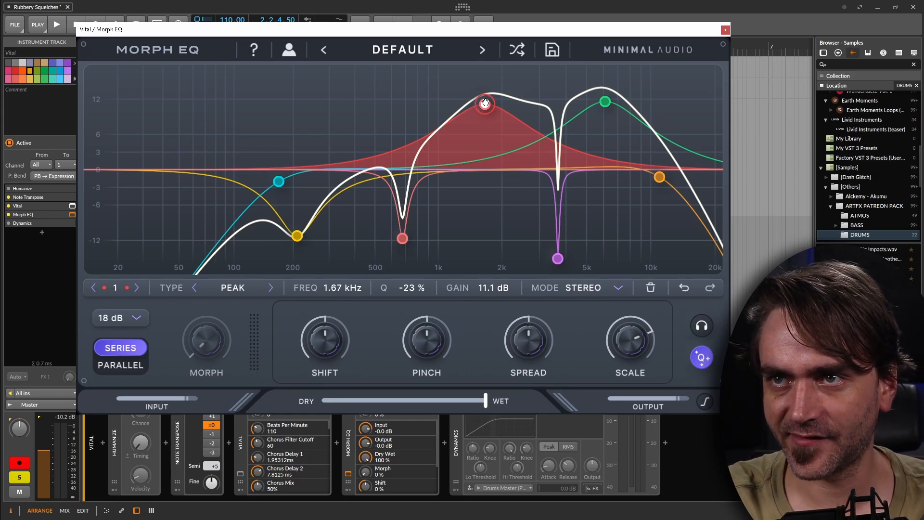
{"action": "left_click_drag", "start_coordinate": [485, 103], "coordinate": [476, 114]}
{"action": "left_click_drag", "start_coordinate": [605, 101], "coordinate": [605, 115]}
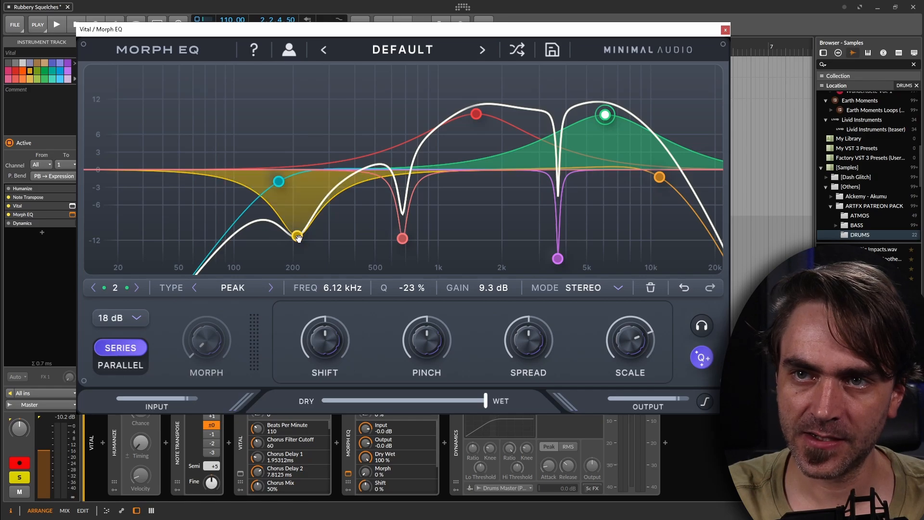
Nudge the three dips upward in frequency, to about 218 Hz, just under 800 Hz and 3.85 kHz, and move the lower peak to about 1.40 kHz
{"action": "left_click_drag", "start_coordinate": [297, 236], "coordinate": [300, 238]}
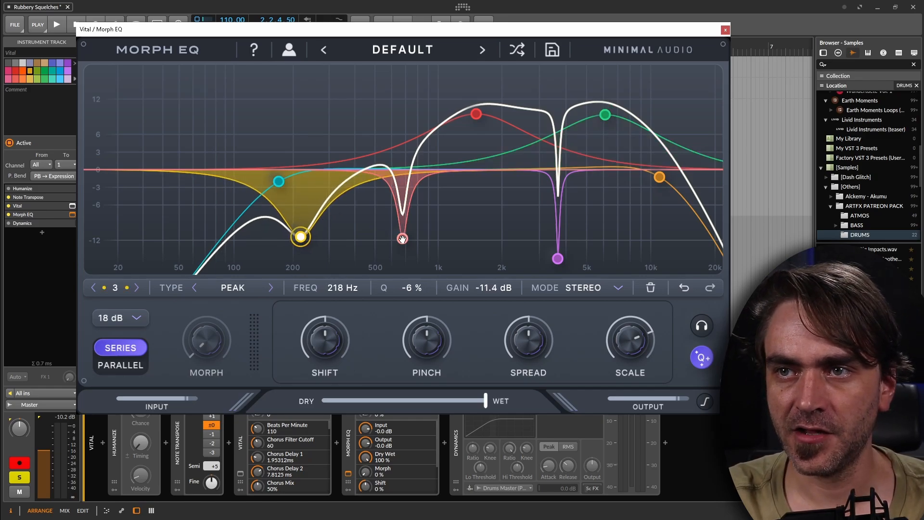
{"action": "mouse_move", "coordinate": [402, 240]}
{"action": "left_mouse_down"}
{"action": "mouse_move", "coordinate": [426, 245]}
{"action": "mouse_move", "coordinate": [412, 242]}
{"action": "left_mouse_up"}
{"action": "left_click_drag", "start_coordinate": [558, 258], "coordinate": [562, 248]}
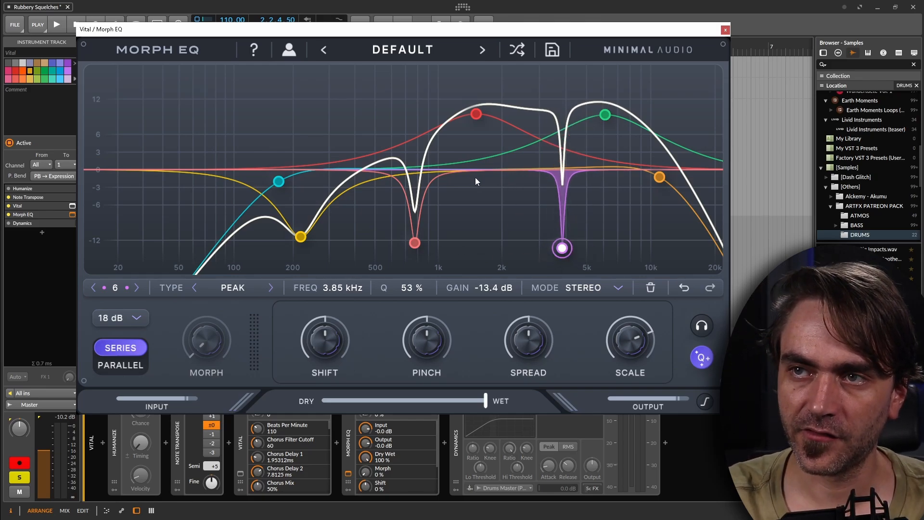
{"action": "left_click_drag", "start_coordinate": [476, 114], "coordinate": [468, 112]}
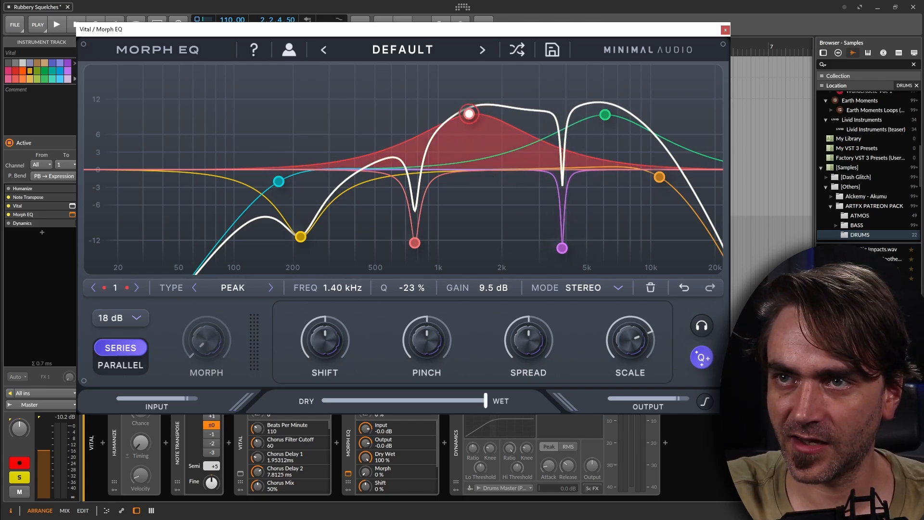
Narrow the lower boosted peak to a Q of about 1% while auditioning the loop
{"action": "scroll", "coordinate": [468, 113], "scroll_direction": "up", "scroll_amount": 3}
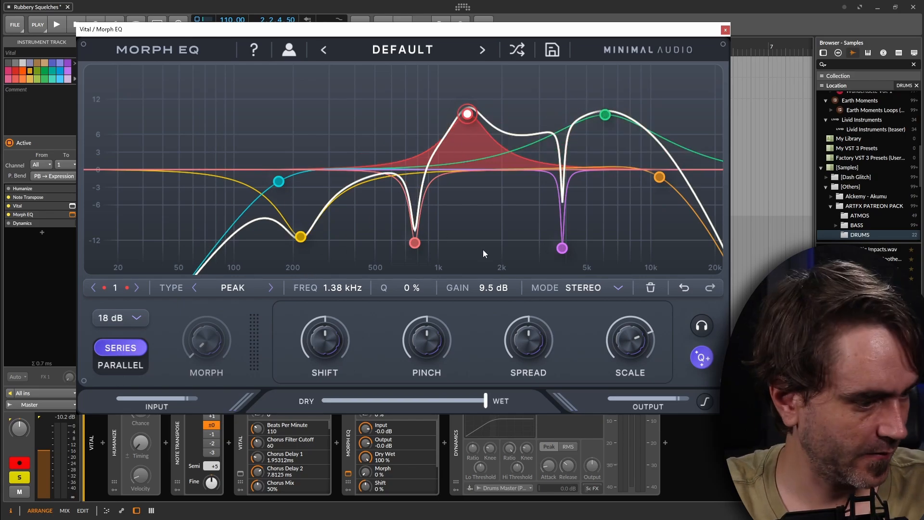
{"action": "key", "text": "space"}
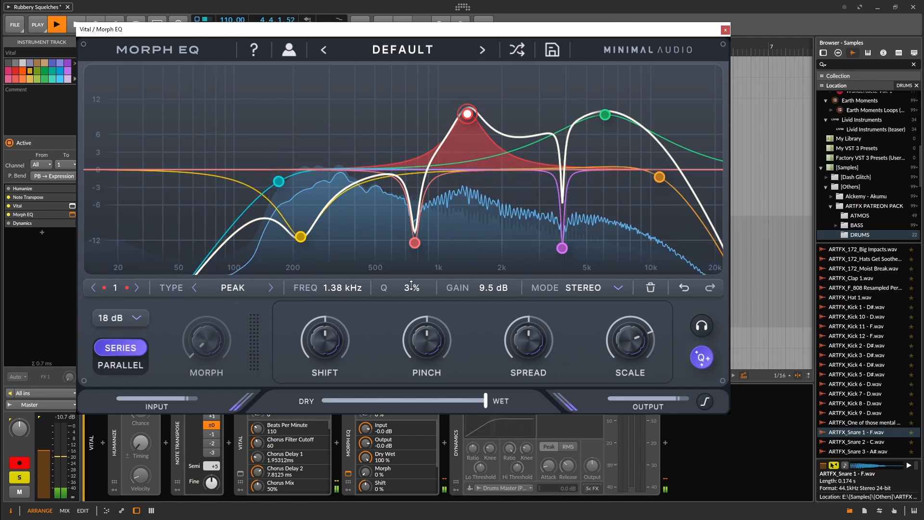
{"action": "left_click_drag", "start_coordinate": [410, 286], "coordinate": [410, 290]}
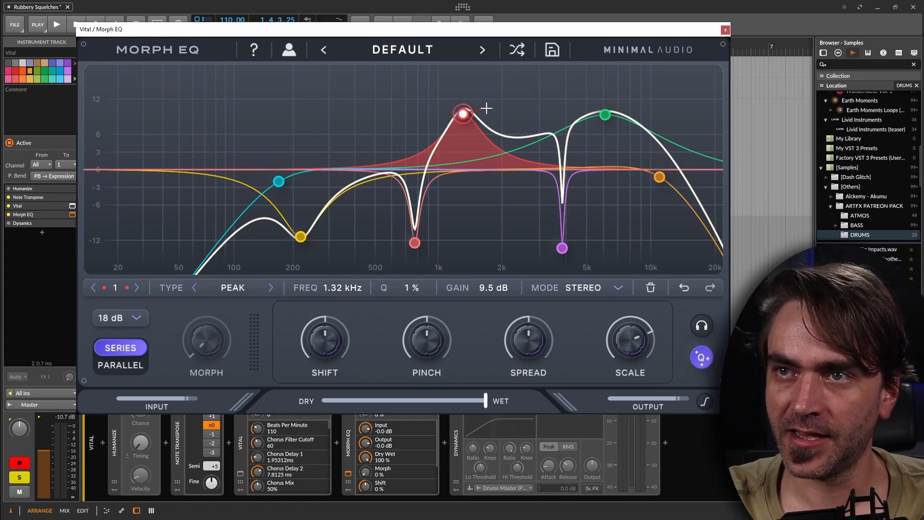
Add morph targets to both boosted peaks, sending the lower one to 3.12 kHz at 9.3 dB and the upper one to a slightly higher gain
{"action": "left_click", "coordinate": [543, 115]}
{"action": "left_click", "coordinate": [606, 114]}
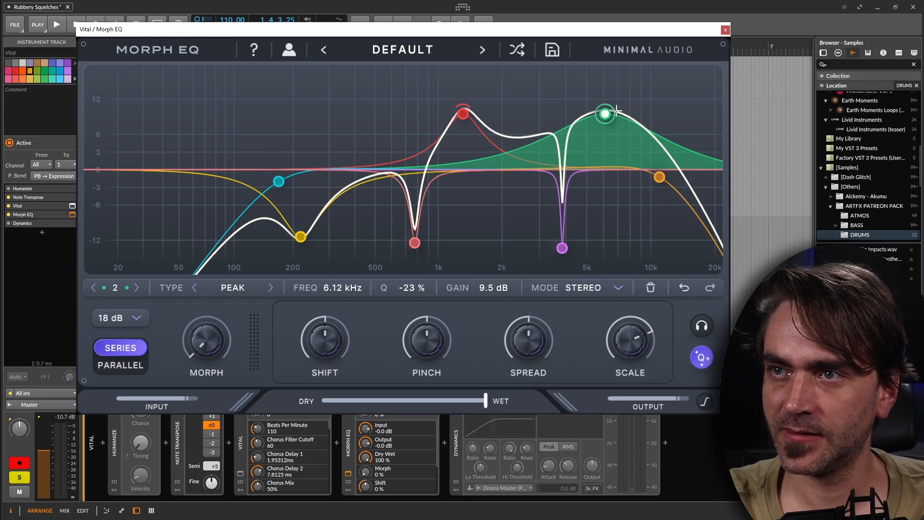
{"action": "left_click", "coordinate": [648, 114]}
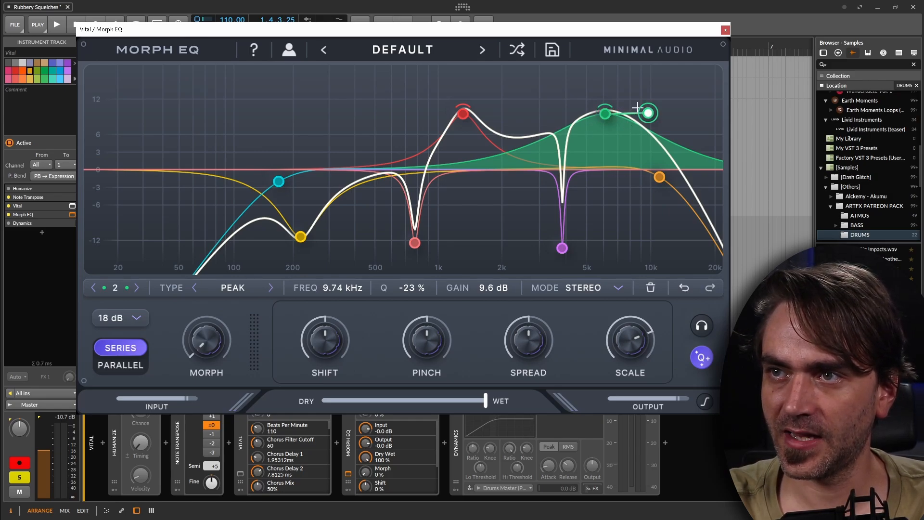
Add morph targets to the two narrow dips, moving the 775 Hz dip to about 1.3 kHz and the 3.85 kHz dip to 2.18 kHz at -11.3 dB
{"action": "left_click", "coordinate": [415, 243]}
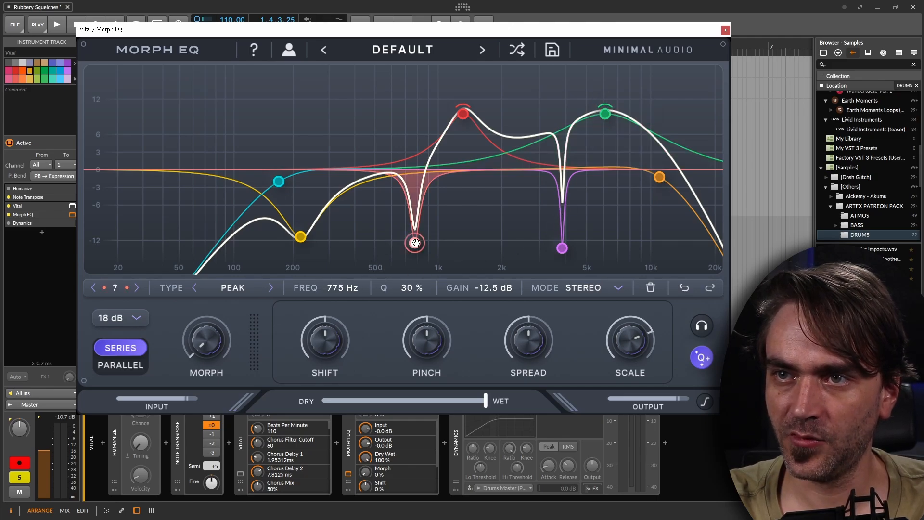
{"action": "left_click", "coordinate": [460, 241]}
{"action": "left_click", "coordinate": [561, 248]}
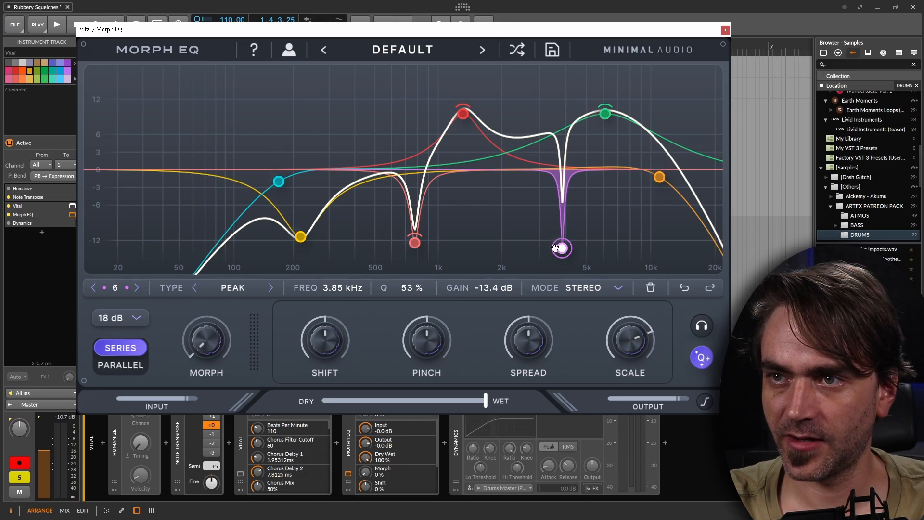
{"action": "left_click", "coordinate": [511, 236]}
Set Morph to 100% and reshape the lower peak's path to run from 1.22 kHz at 11.1 dB to a lower-gain target
{"action": "left_click_drag", "start_coordinate": [206, 356], "coordinate": [279, 147]}
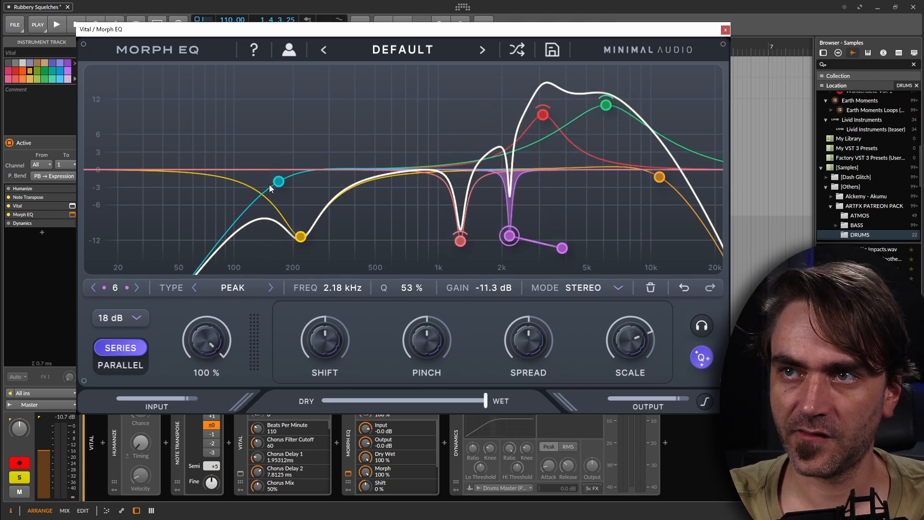
{"action": "left_click_drag", "start_coordinate": [269, 184], "coordinate": [278, 145]}
{"action": "left_click_drag", "start_coordinate": [259, 195], "coordinate": [290, 152]}
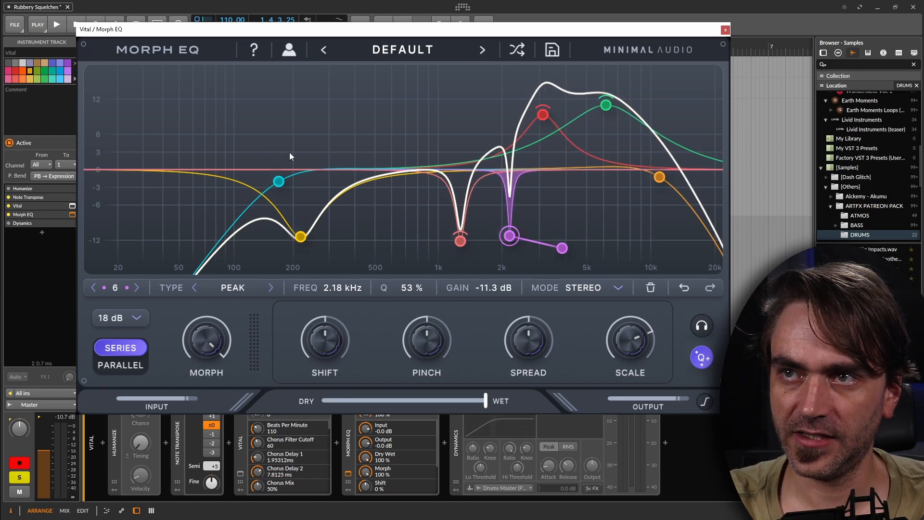
{"action": "left_click", "coordinate": [542, 115]}
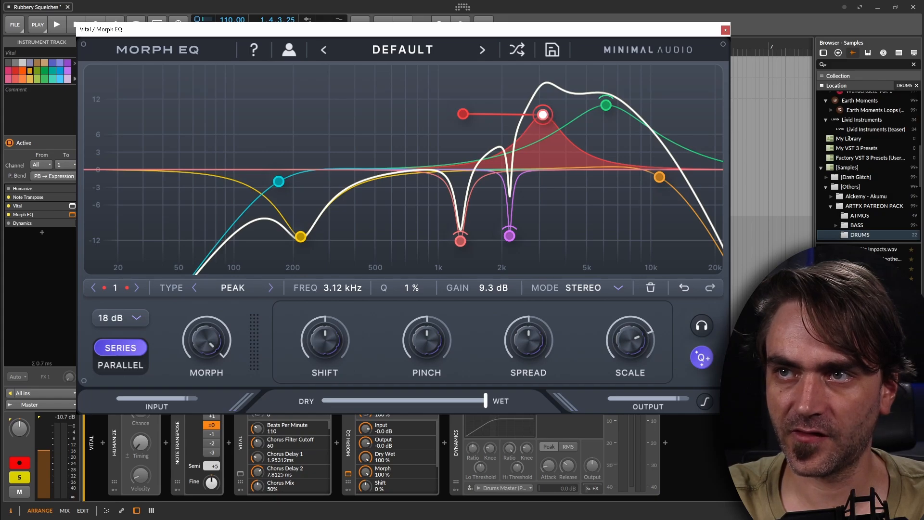
{"action": "left_click_drag", "start_coordinate": [543, 114], "coordinate": [541, 126]}
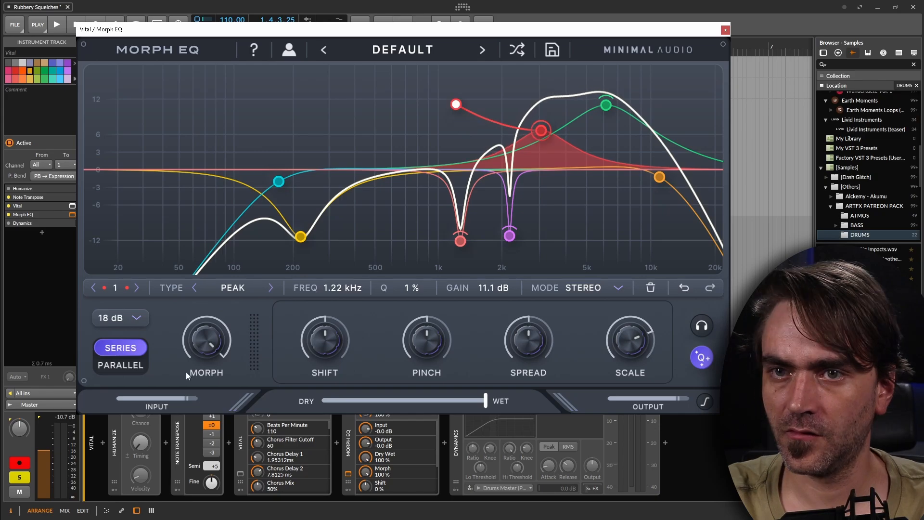
Sweep the Morph amount down to 2% and back up to 99%, then close the Morph EQ window
{"action": "left_click_drag", "start_coordinate": [211, 344], "coordinate": [193, 501]}
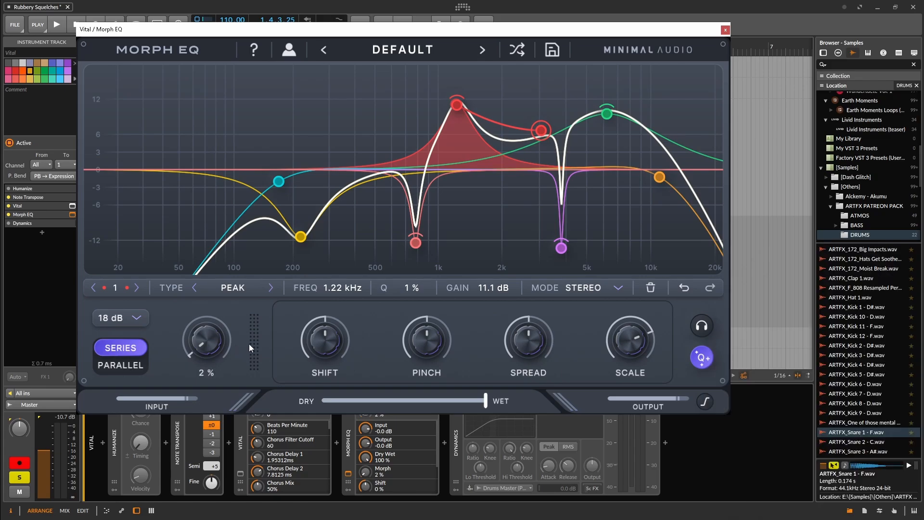
{"action": "key", "text": "space"}
{"action": "left_click_drag", "start_coordinate": [203, 338], "coordinate": [229, 386]}
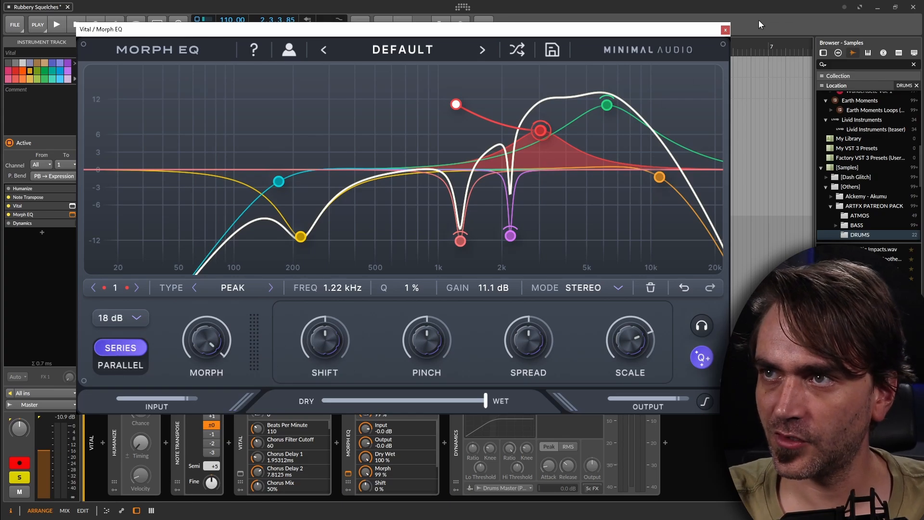
{"action": "left_click", "coordinate": [725, 30]}
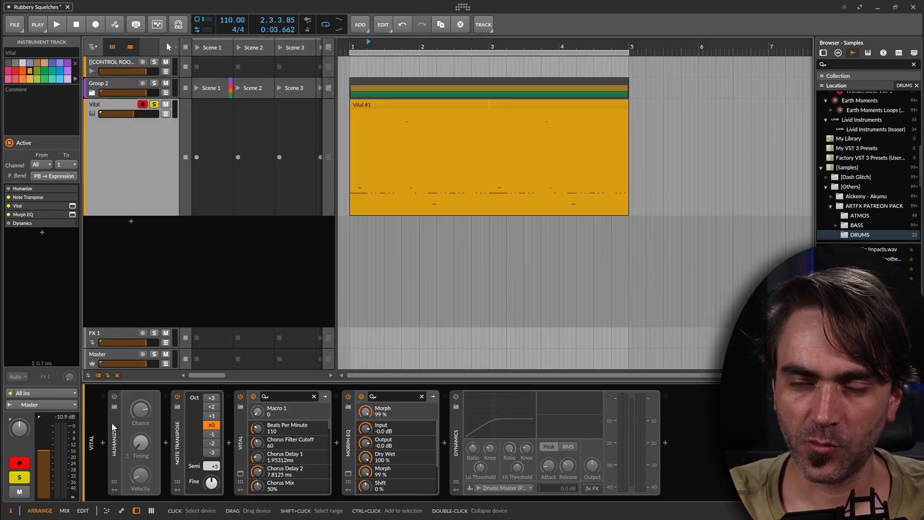
Enable the Humanize device and set its Chance to 27.5%
{"action": "left_click", "coordinate": [114, 396]}
{"action": "left_click_drag", "start_coordinate": [138, 413], "coordinate": [138, 416]}
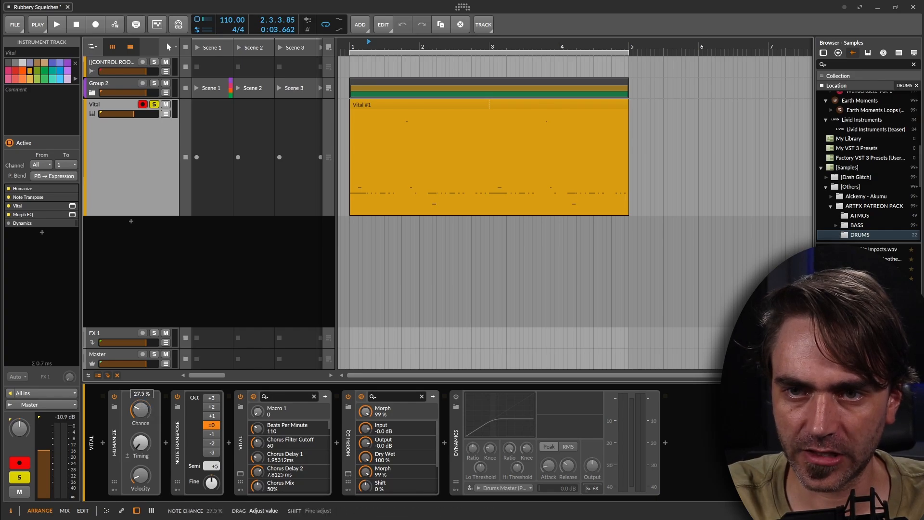
{"action": "left_click", "coordinate": [120, 454]}
{"action": "key", "text": "space"}
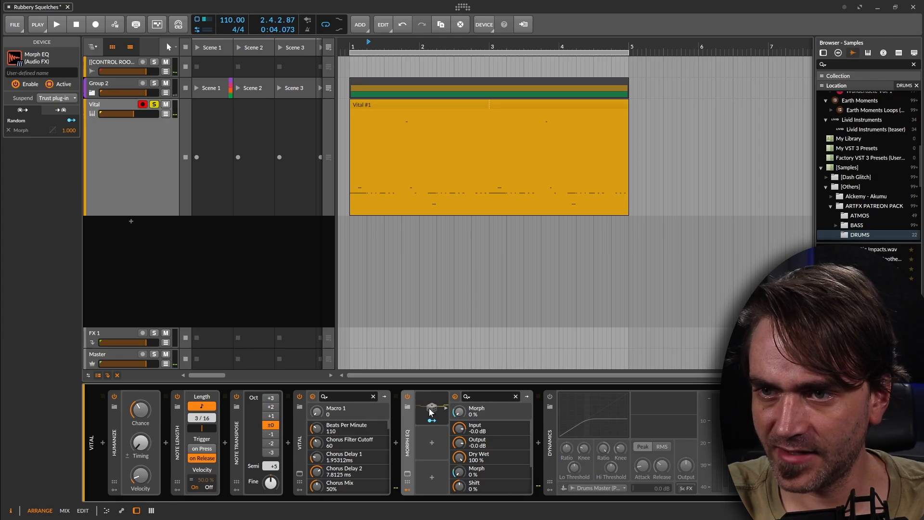
Play the loop and take the Vital track out of solo to hear it with the other tracks
{"action": "left_click", "coordinate": [430, 410]}
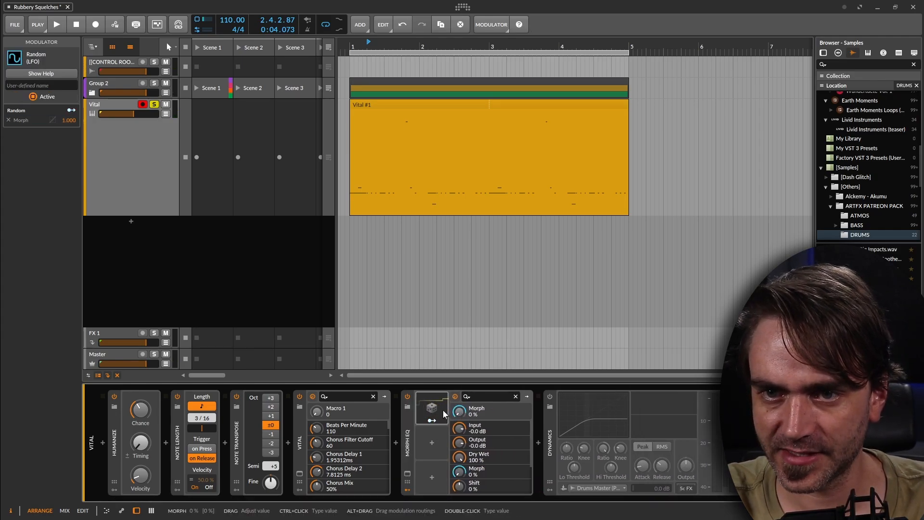
{"action": "left_click", "coordinate": [148, 157]}
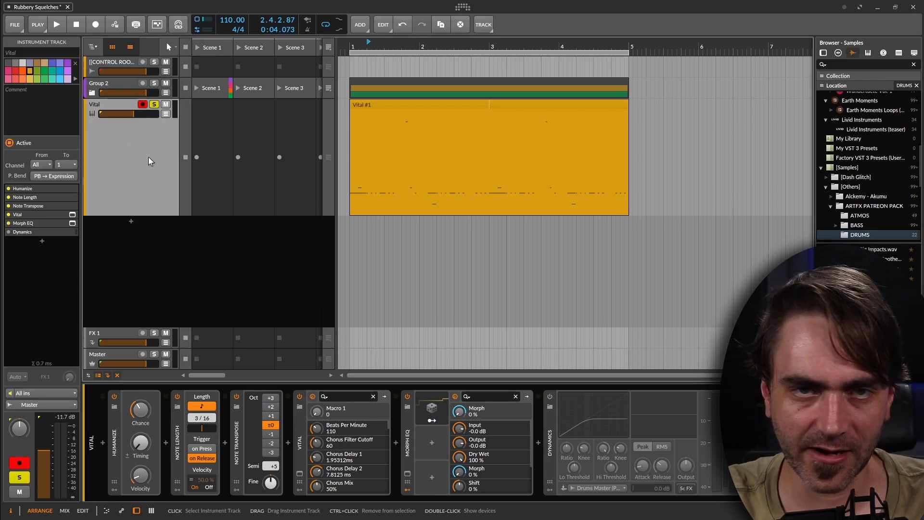
{"action": "key", "text": "space"}
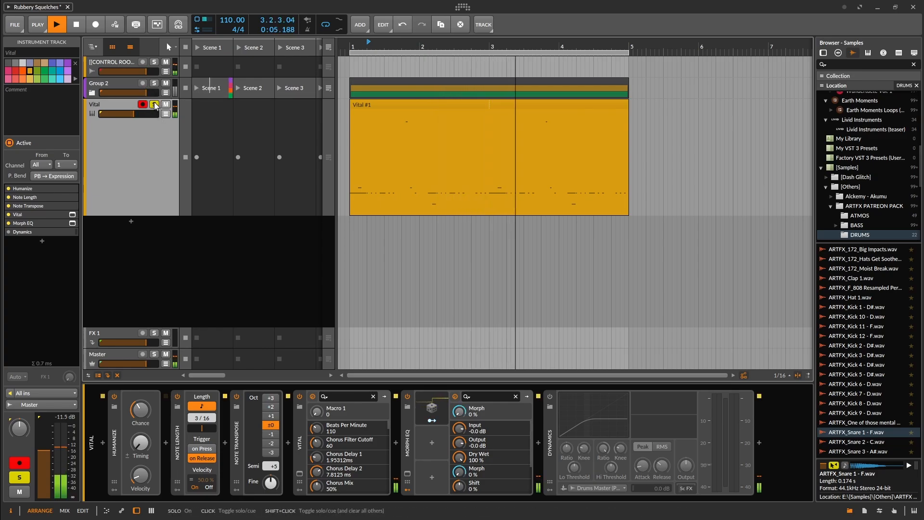
{"action": "left_click", "coordinate": [155, 104]}
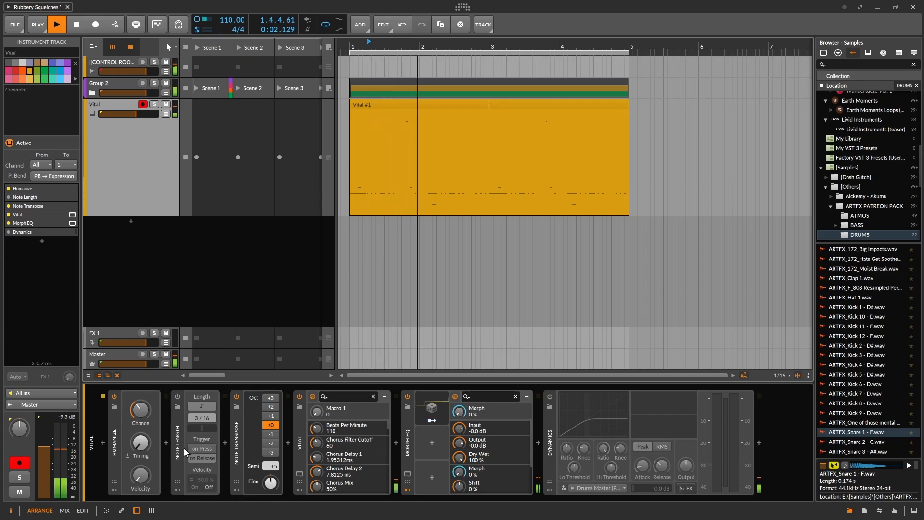
Lengthen Vital's Envelope 1 release to about 0.819 seconds and reshape its release curve to a gentler slope
{"action": "left_click", "coordinate": [300, 474]}
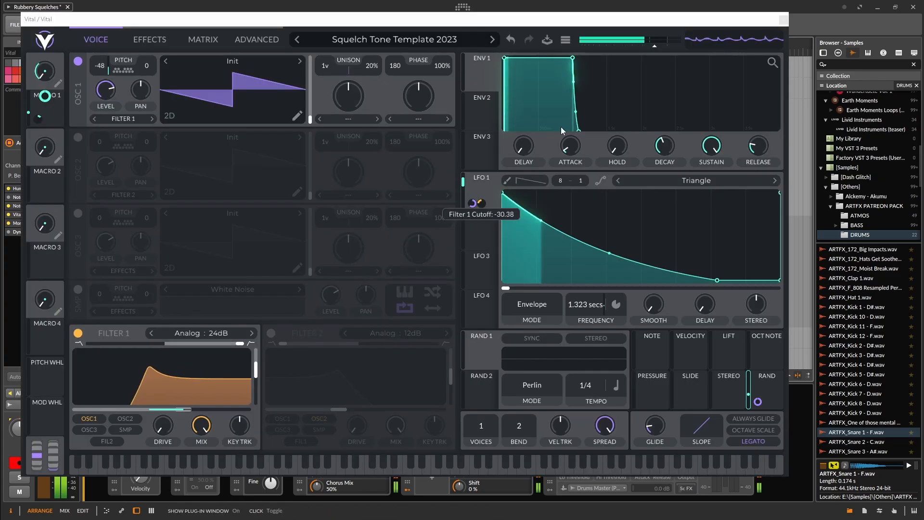
{"action": "left_click_drag", "start_coordinate": [758, 155], "coordinate": [759, 148]}
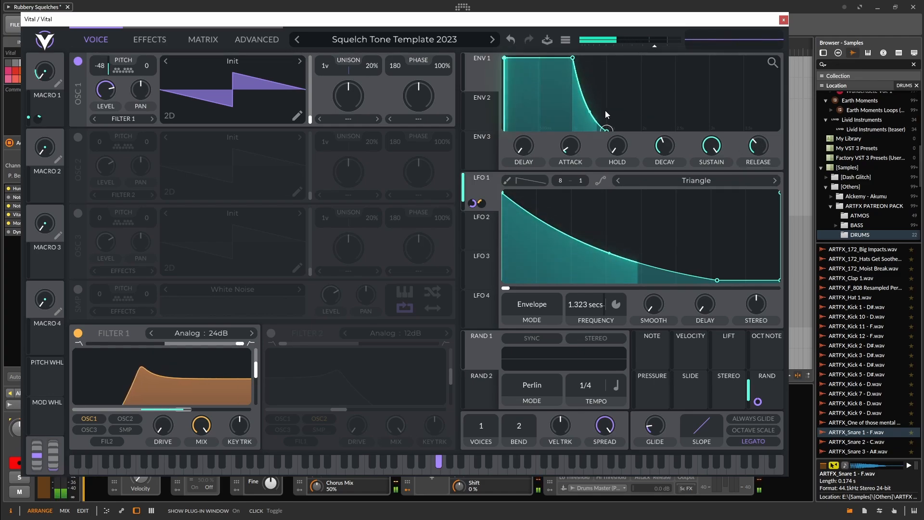
{"action": "left_click_drag", "start_coordinate": [590, 112], "coordinate": [604, 73]}
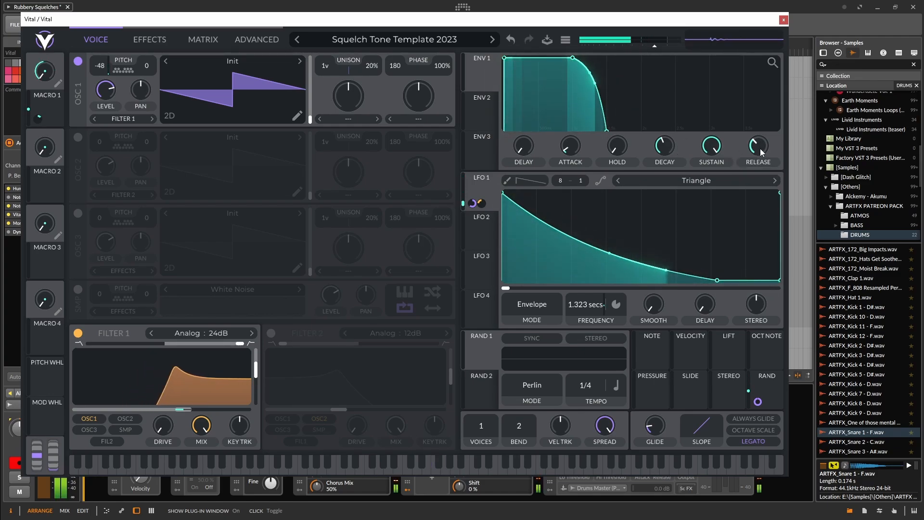
{"action": "left_click_drag", "start_coordinate": [760, 148], "coordinate": [762, 147]}
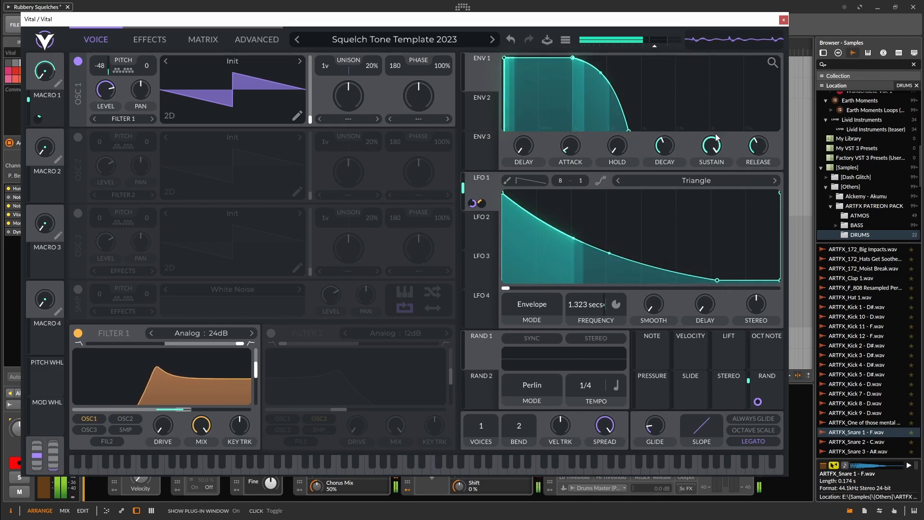
{"action": "left_click_drag", "start_coordinate": [599, 74], "coordinate": [586, 105]}
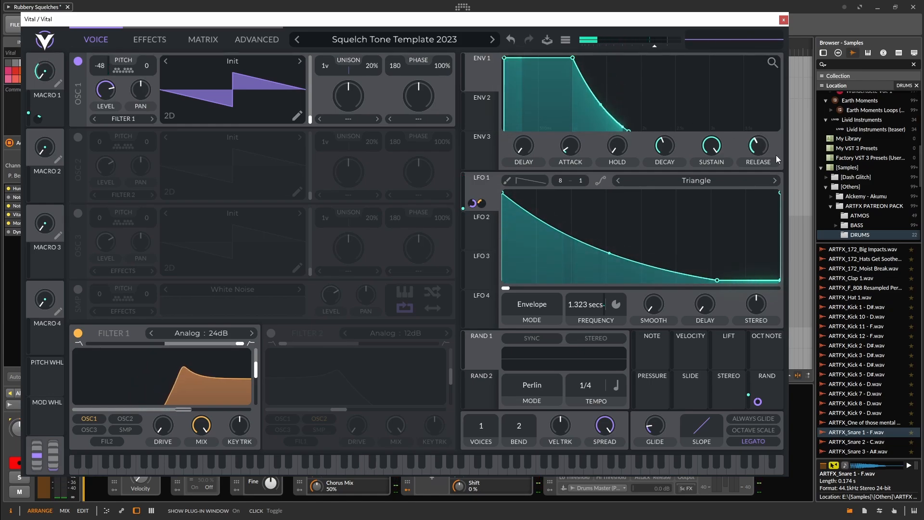
{"action": "left_click", "coordinate": [784, 21]}
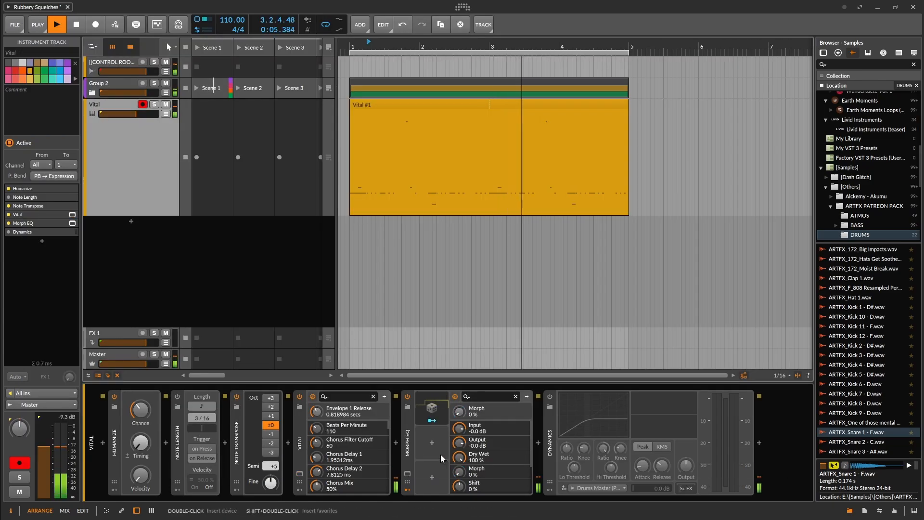
Show the Morph EQ Random modulator's settings, try Note Transpose at -2 octaves, and return it to ±0
{"action": "left_click", "coordinate": [430, 413]}
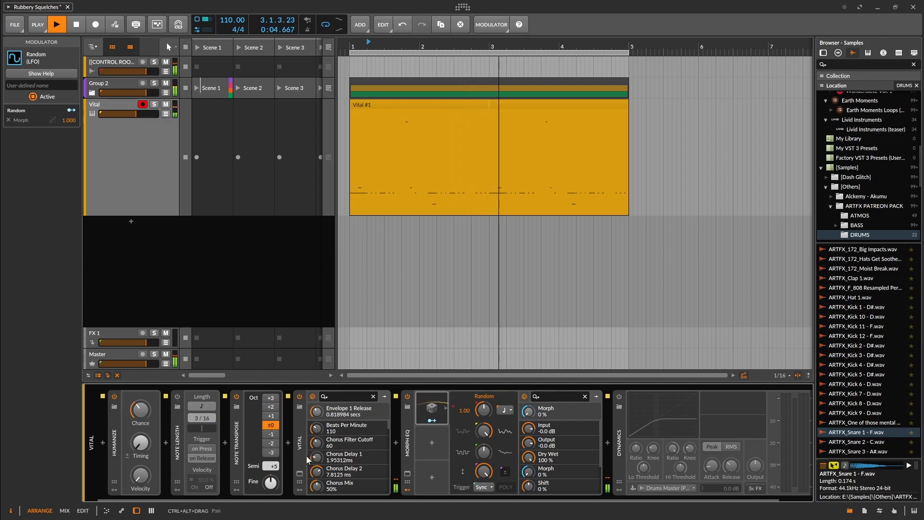
{"action": "left_click", "coordinate": [274, 443]}
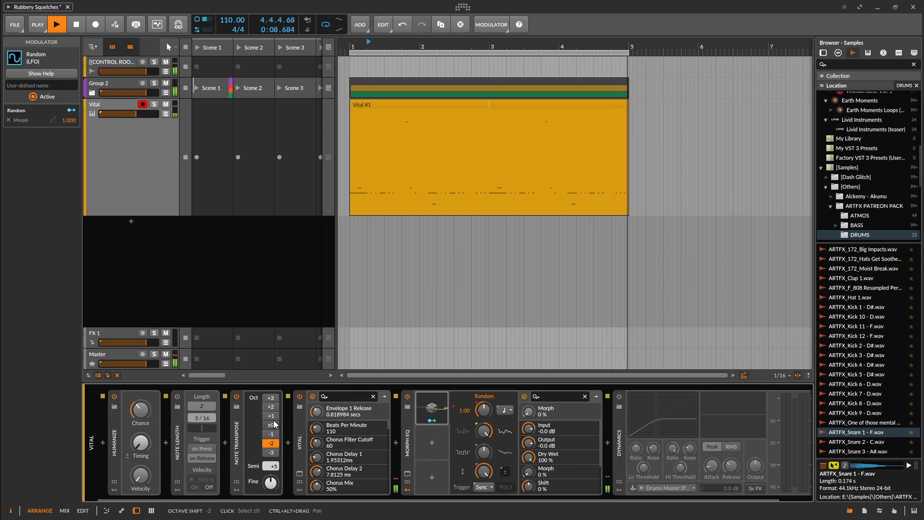
{"action": "left_click", "coordinate": [271, 424]}
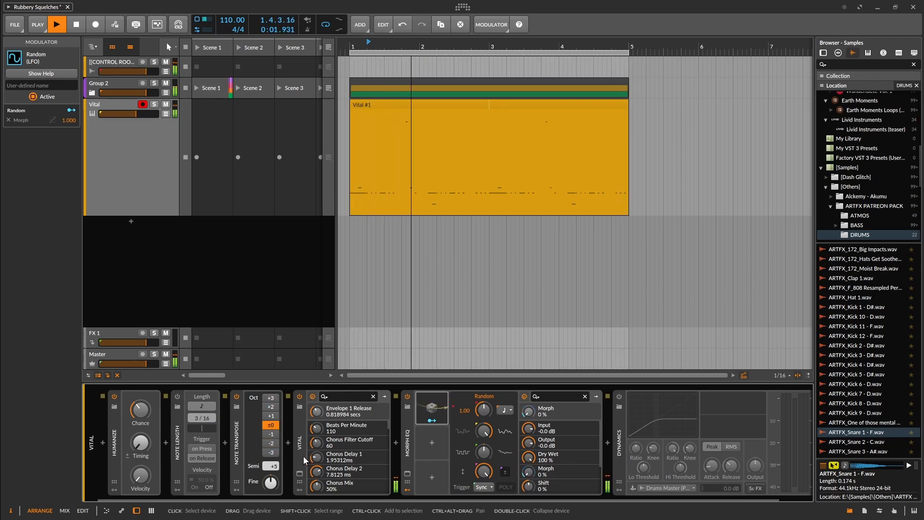
Stop playback and shorten Vital's Envelope 1 release to about 0.13 seconds
{"action": "left_click", "coordinate": [296, 451]}
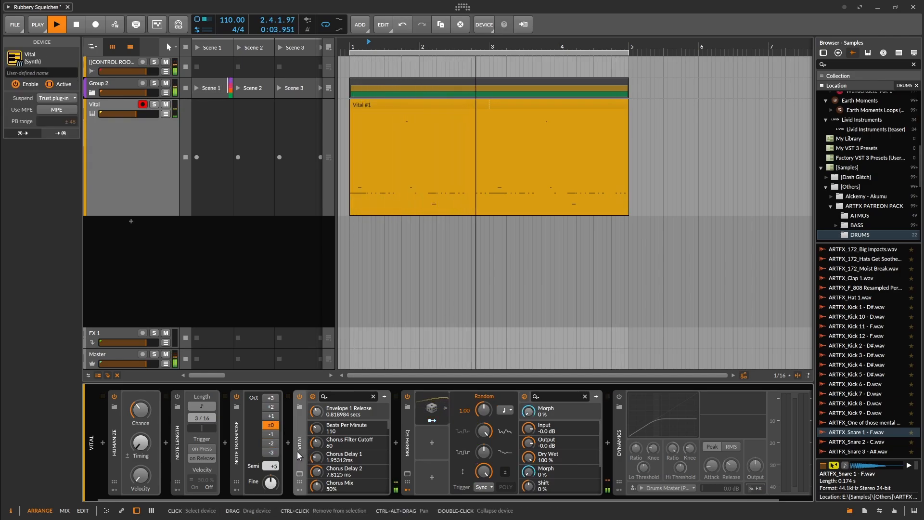
{"action": "key", "text": "space"}
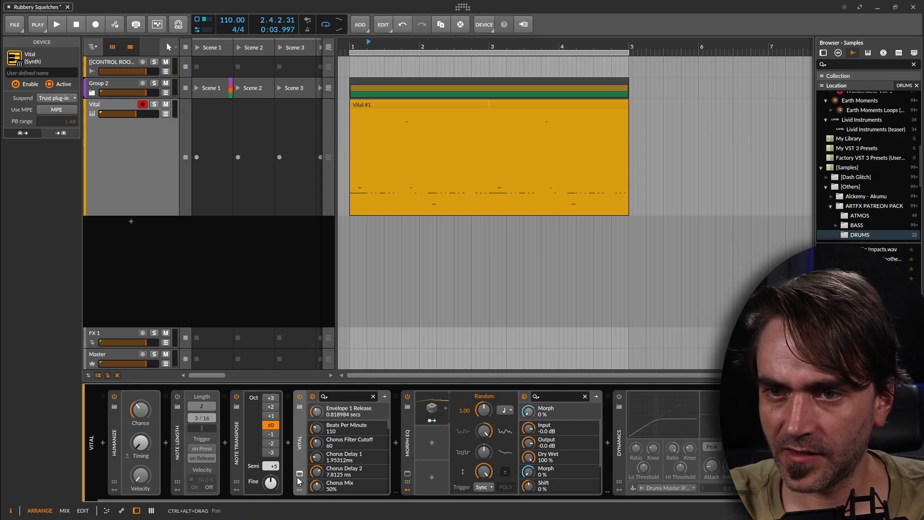
{"action": "left_click", "coordinate": [299, 477]}
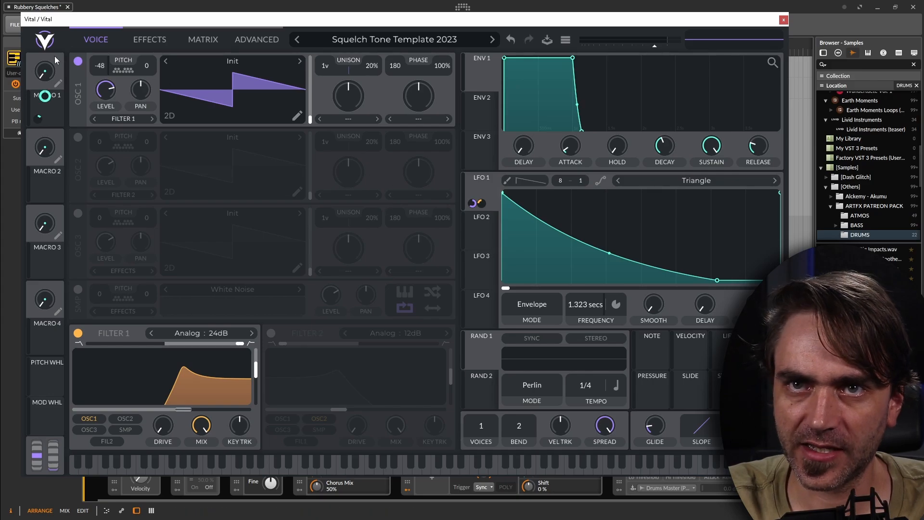
{"action": "left_click", "coordinate": [122, 70]}
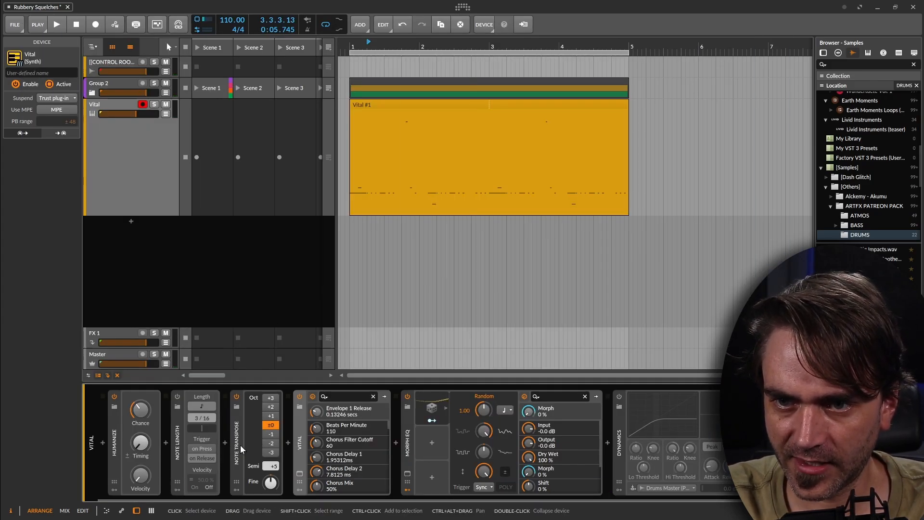
Set Note Transpose to -1 octave and add a Random modulator to the device
{"action": "left_click", "coordinate": [270, 433]}
{"action": "key", "text": "space"}
{"action": "left_click", "coordinate": [236, 489]}
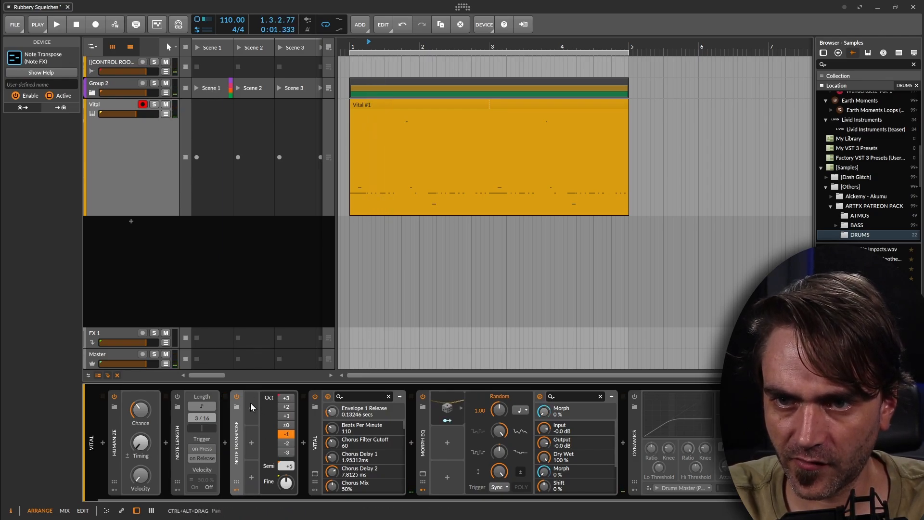
{"action": "left_click", "coordinate": [251, 407]}
{"action": "left_click", "coordinate": [268, 87]}
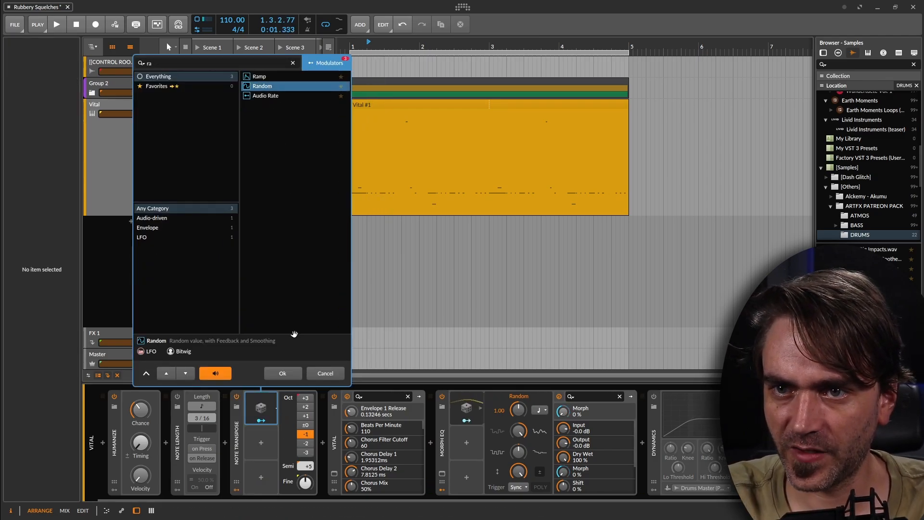
{"action": "left_click", "coordinate": [282, 374]}
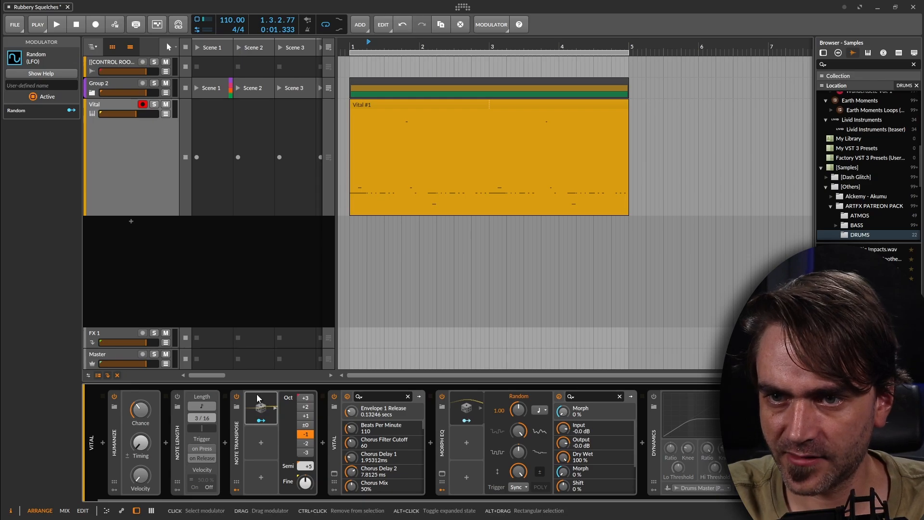
Set Note Transpose's Random modulator to a Hold (rate of zero) timebase with Note as its trigger mode
{"action": "left_click", "coordinate": [260, 408]}
{"action": "left_click", "coordinate": [332, 410]}
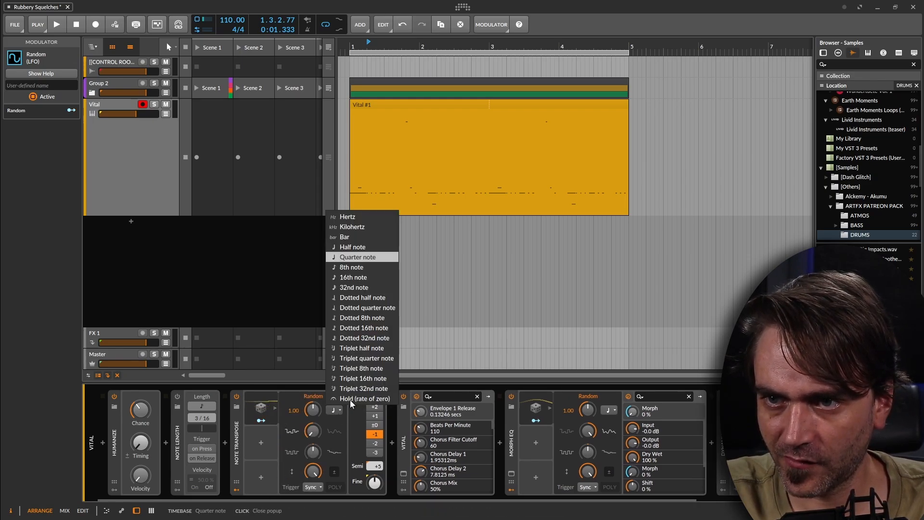
{"action": "left_click", "coordinate": [350, 399]}
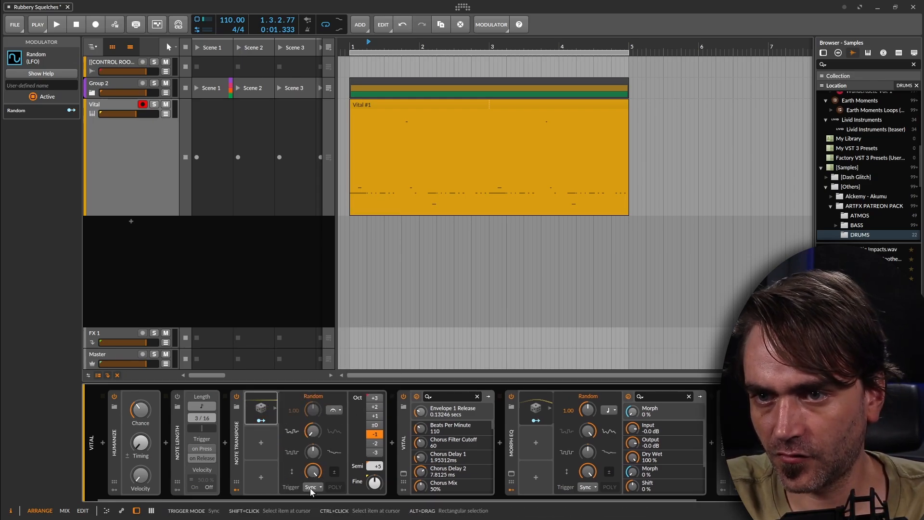
{"action": "left_click", "coordinate": [310, 487]}
{"action": "left_click", "coordinate": [327, 468]}
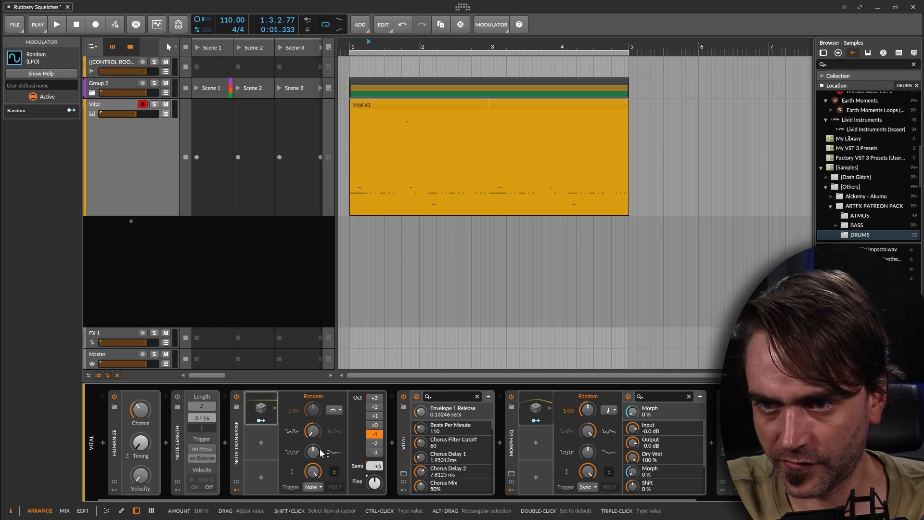
Map the Random modulator to Note Transpose's octave shift with a modulation amount of 2.500
{"action": "left_click", "coordinate": [261, 422]}
{"action": "left_click", "coordinate": [374, 424]}
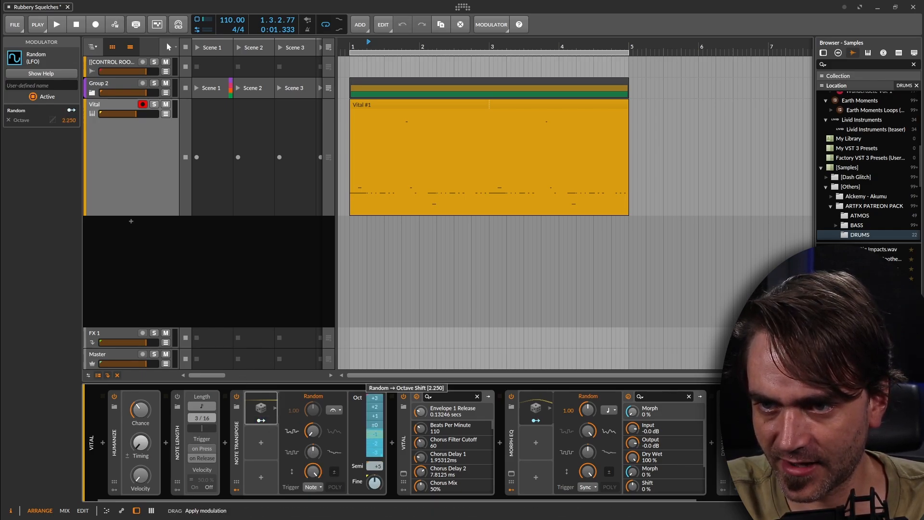
{"action": "left_click", "coordinate": [261, 421]}
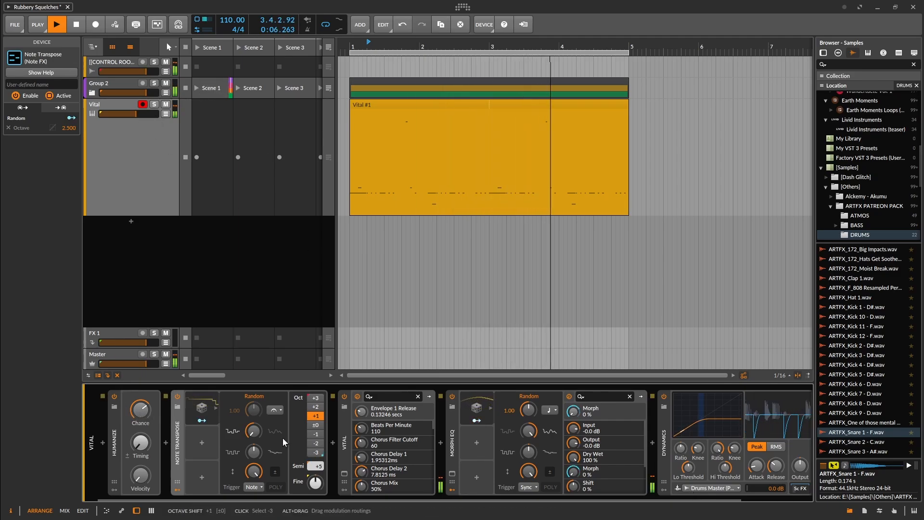
Collapse the Note Transpose parameters, open Morph EQ and select its yellow peak band, cyan high-pass band and orange high-frequency band in turn
{"action": "double_click", "coordinate": [179, 446]}
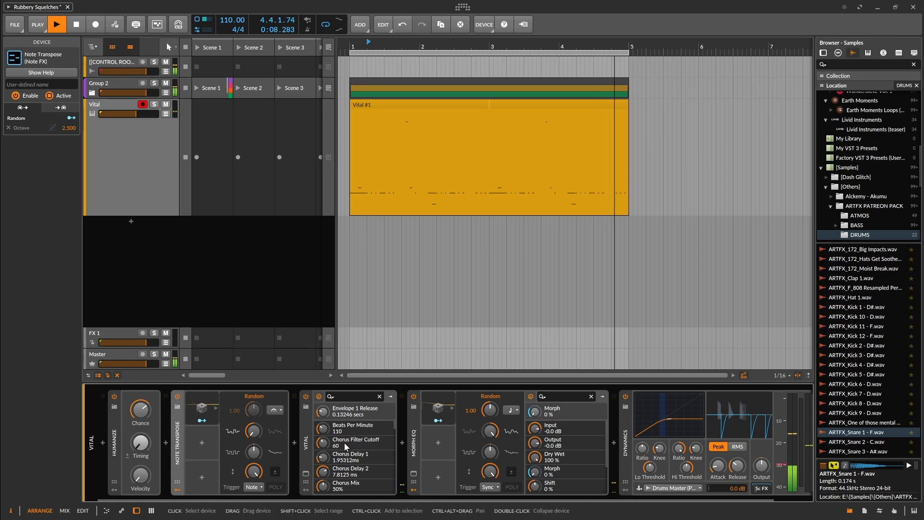
{"action": "left_click", "coordinate": [413, 474]}
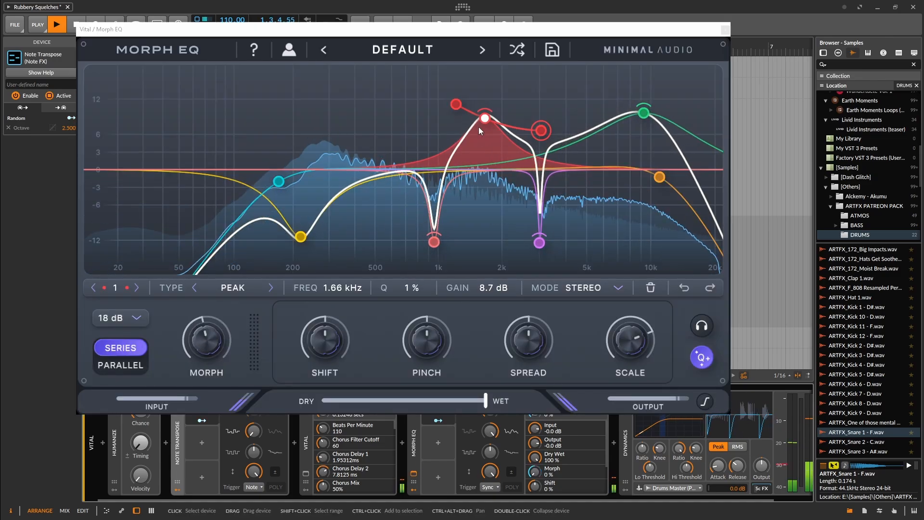
{"action": "left_click", "coordinate": [303, 236]}
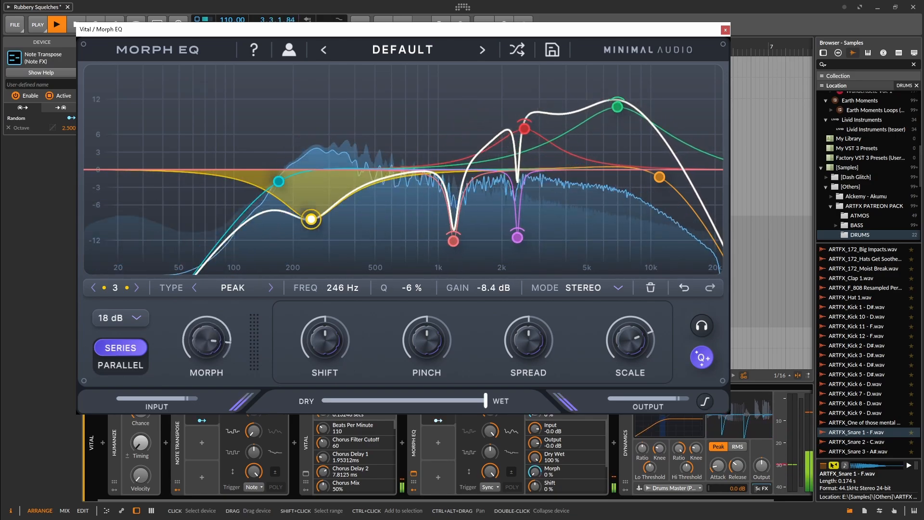
{"action": "left_click", "coordinate": [278, 181]}
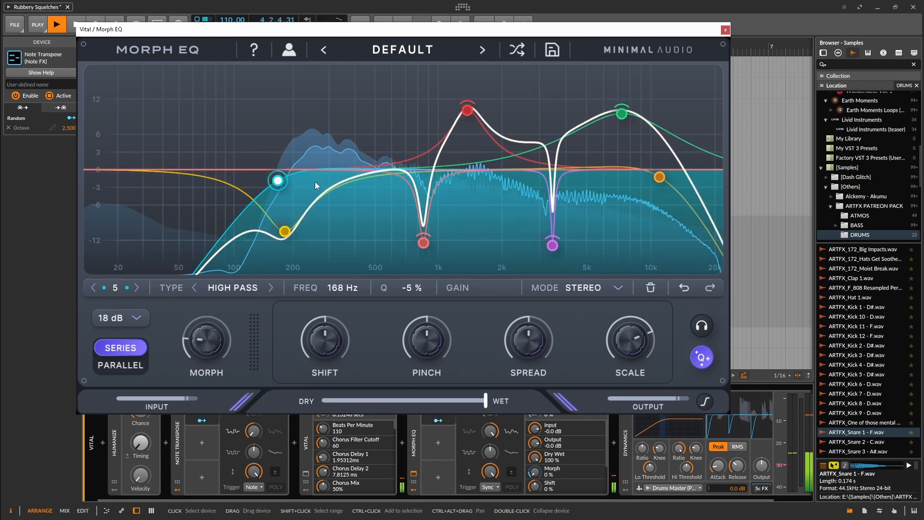
{"action": "left_click", "coordinate": [660, 178]}
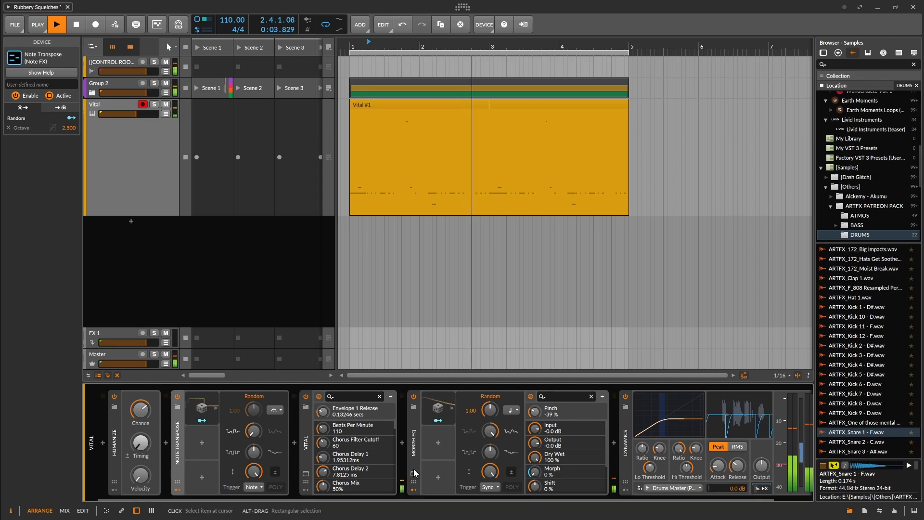
Assign Vital's note Rand modulation source to oscillator 1's Pan and lengthen Envelope 1's release to about 0.241 seconds
{"action": "left_click", "coordinate": [305, 475]}
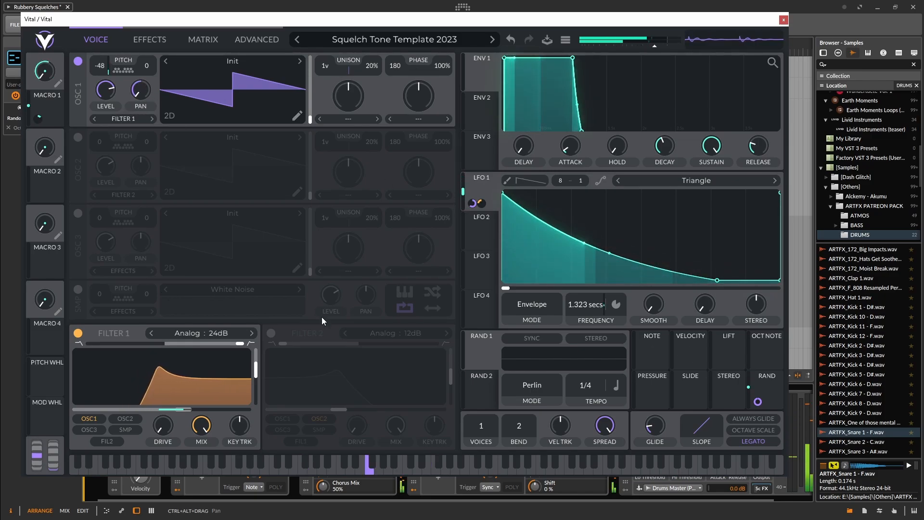
{"action": "left_click_drag", "start_coordinate": [760, 387], "coordinate": [139, 100]}
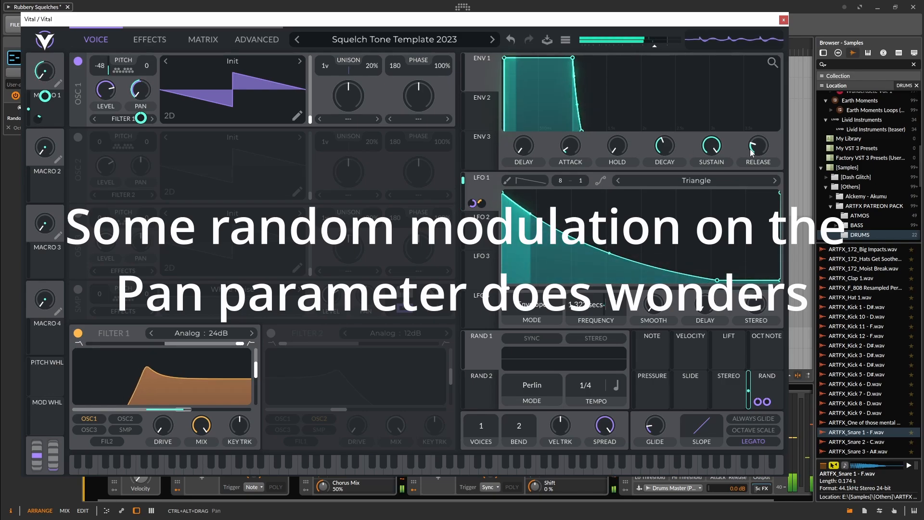
{"action": "left_click_drag", "start_coordinate": [762, 154], "coordinate": [762, 150]}
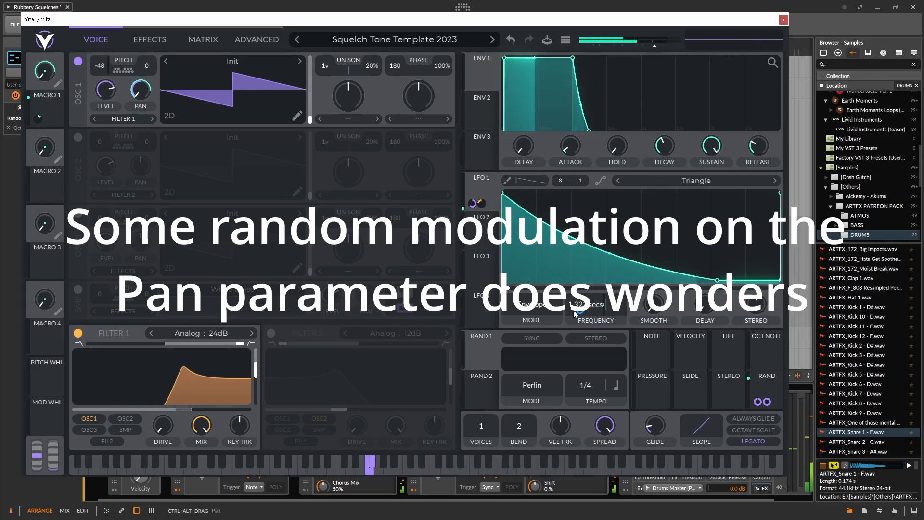
{"action": "left_click", "coordinate": [783, 20]}
{"action": "left_click", "coordinate": [530, 291]}
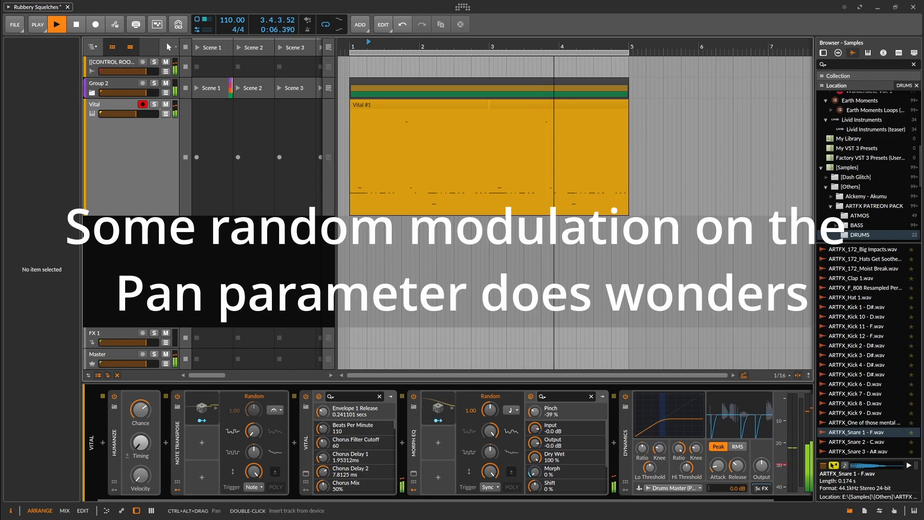